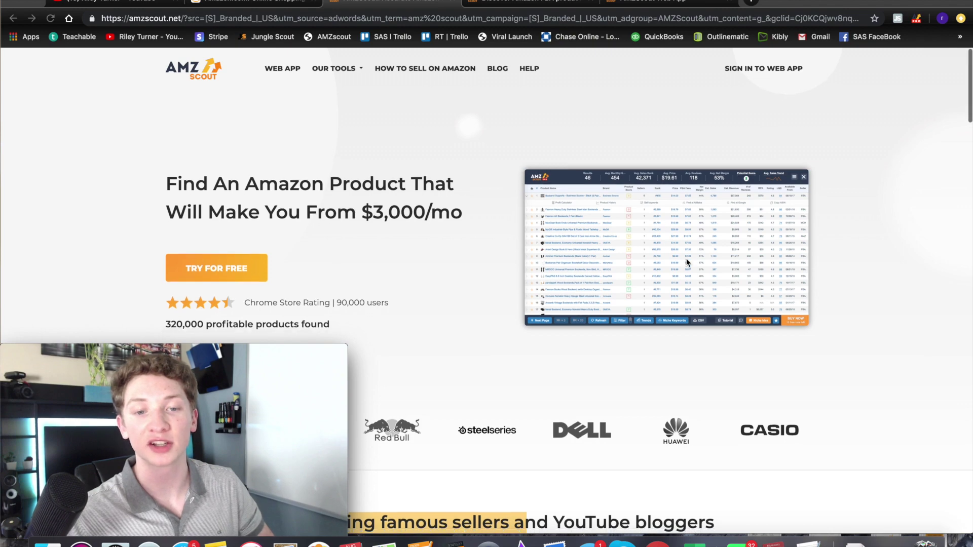
# Step: Scroll through the AMZScout page, focus the browser window, and return to the top
pyautogui.scroll(-5, 687, 262)
pyautogui.scroll(-20, 687, 262)
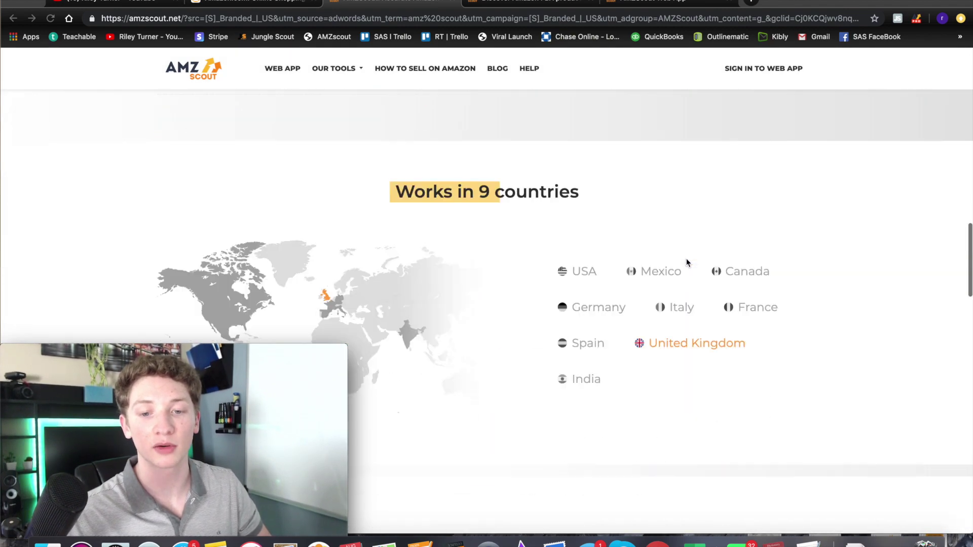
pyautogui.scroll(-1, 687, 263)
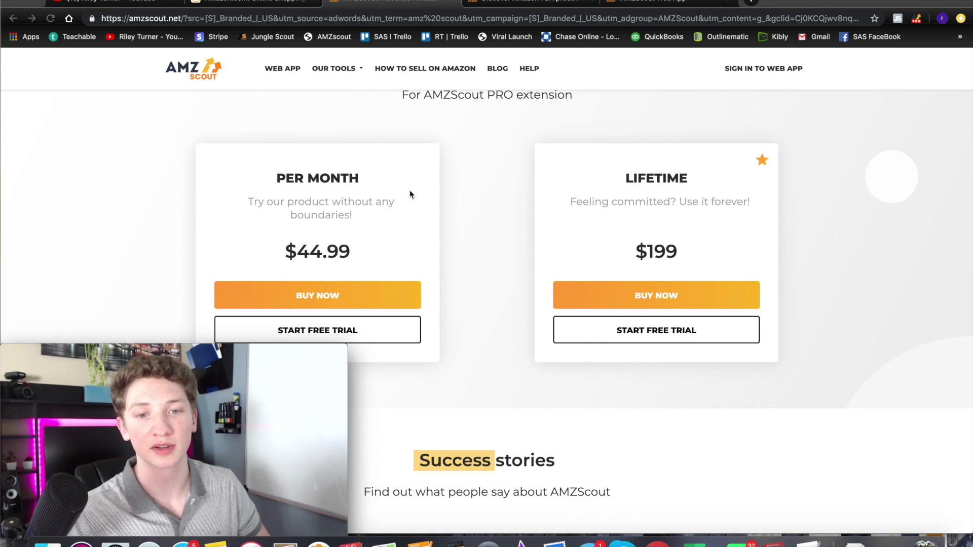
pyautogui.scroll(1, 409, 193)
pyautogui.scroll(-1, 409, 193)
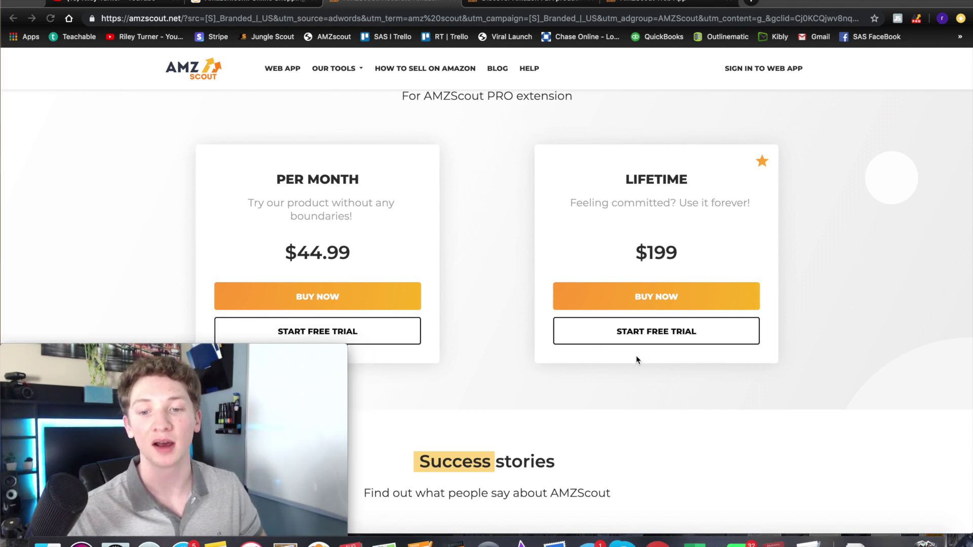
pyautogui.click(673, 298)
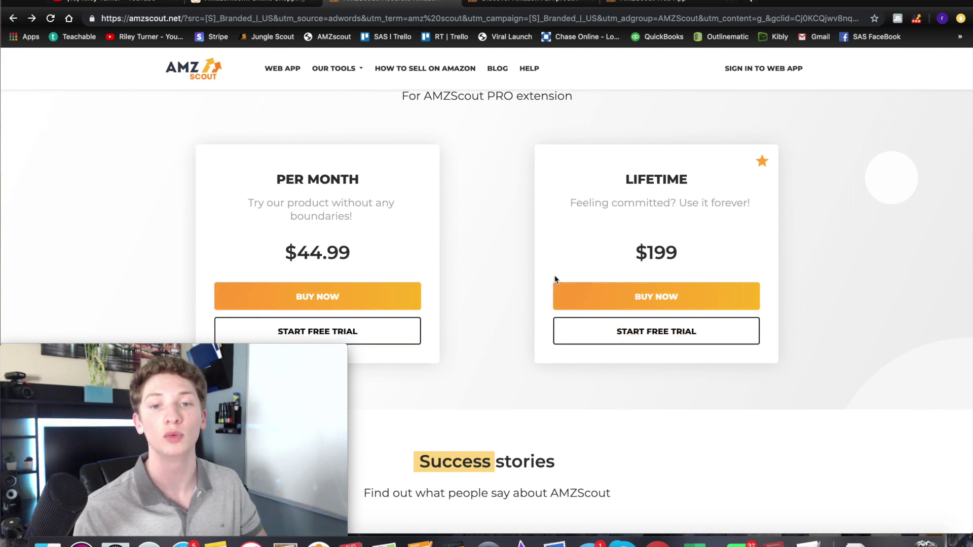
pyautogui.scroll(1, 432, 269)
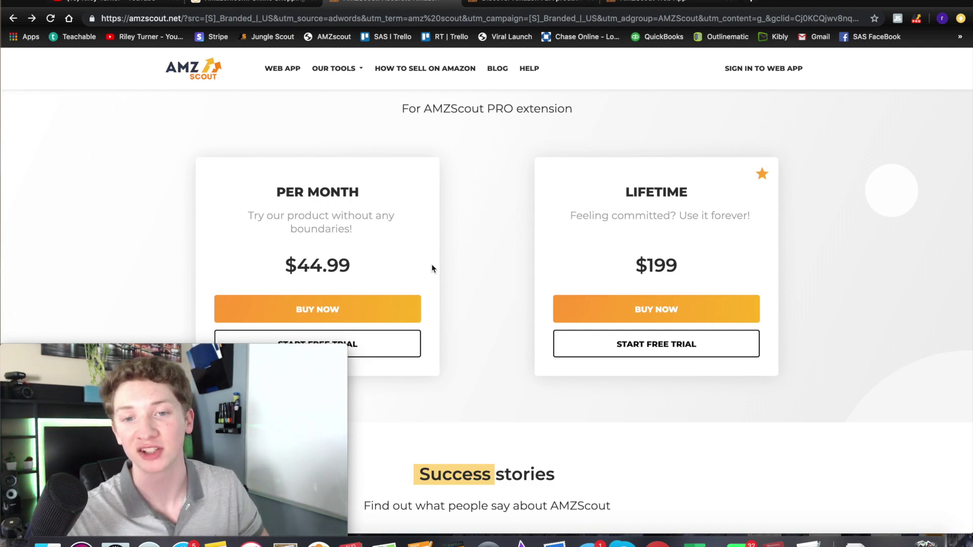
pyautogui.scroll(10, 432, 269)
pyautogui.scroll(4, 433, 268)
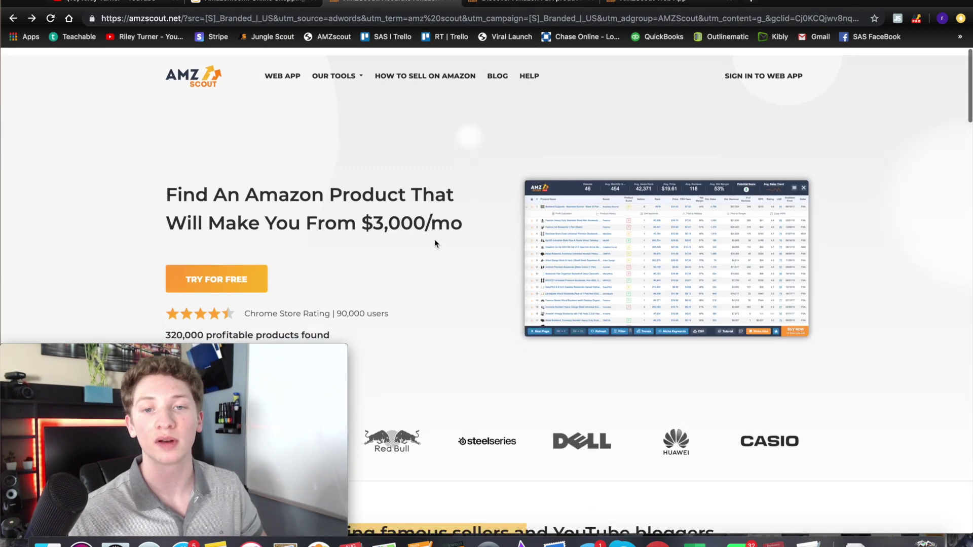
# Step: Open the Web App page and scroll to the Basic $179.99, Start $239.99, Business $349.99 plans
pyautogui.moveTo(327, 73)
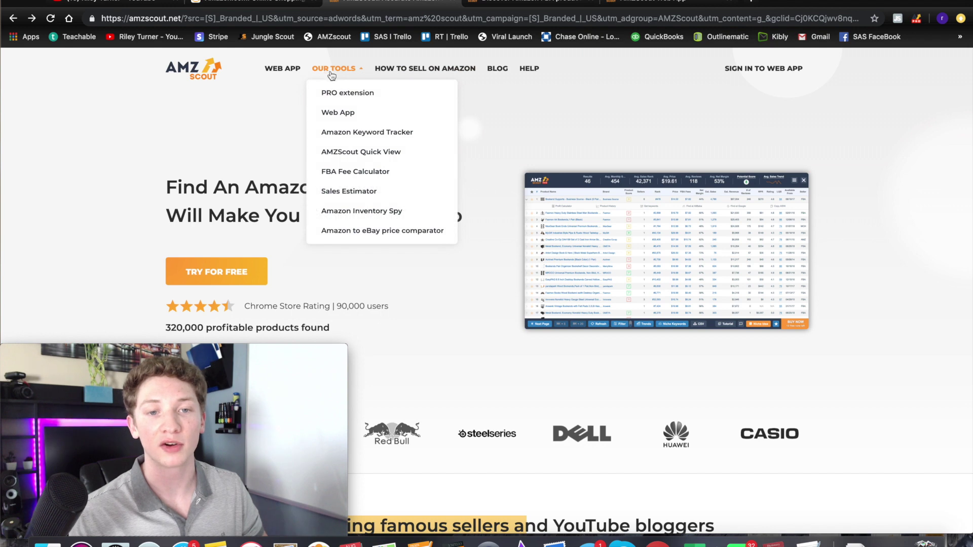
pyautogui.click(333, 114)
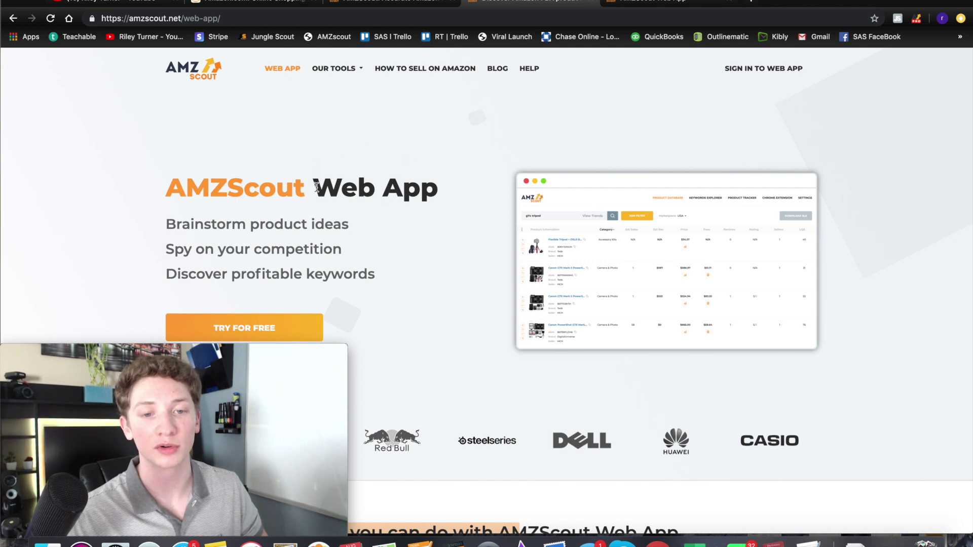
pyautogui.moveTo(317, 187); pyautogui.dragTo(420, 192)
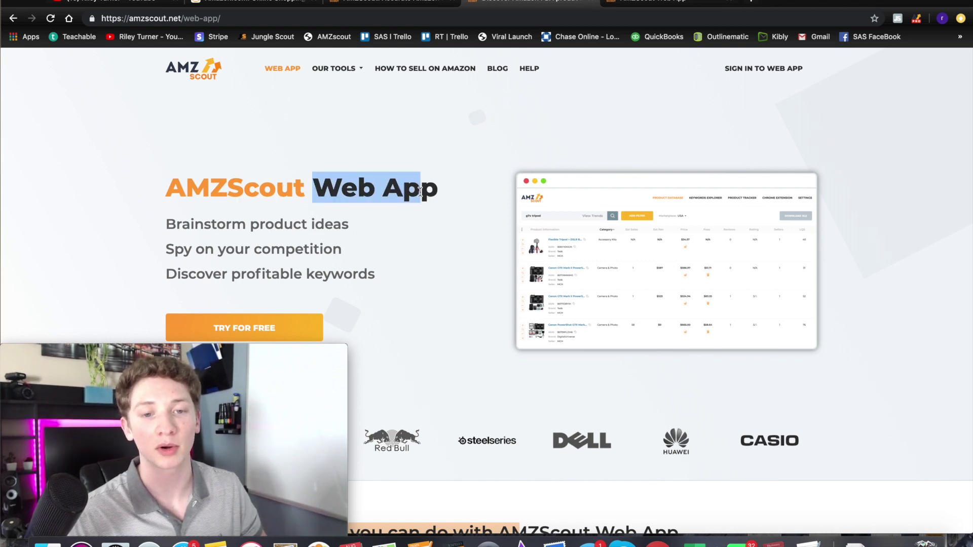
pyautogui.click(420, 192)
pyautogui.scroll(-10, 453, 254)
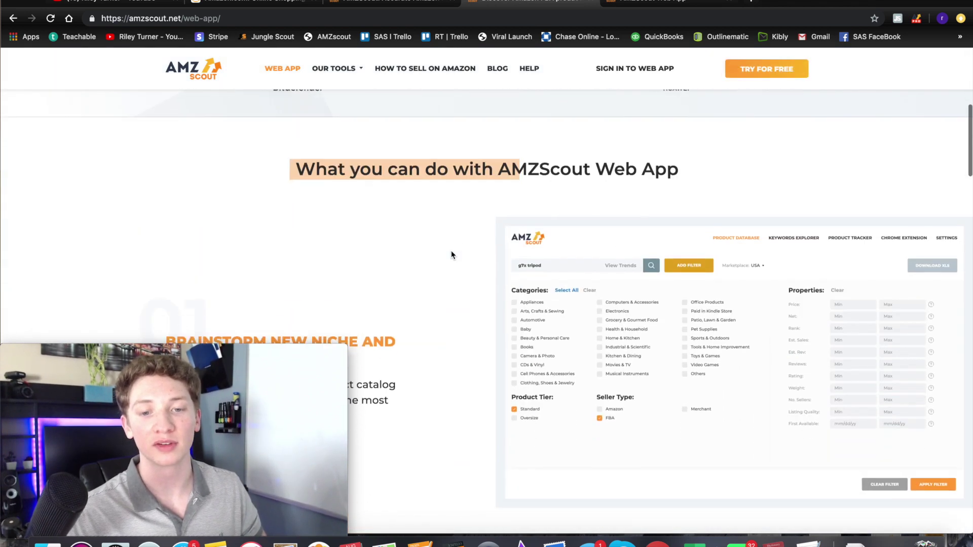
pyautogui.scroll(-20, 452, 255)
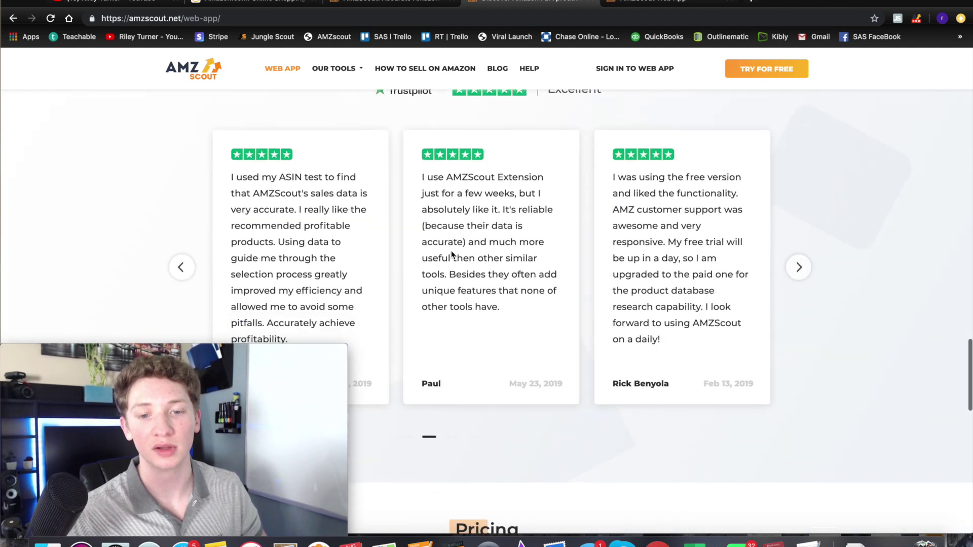
pyautogui.scroll(-14, 452, 255)
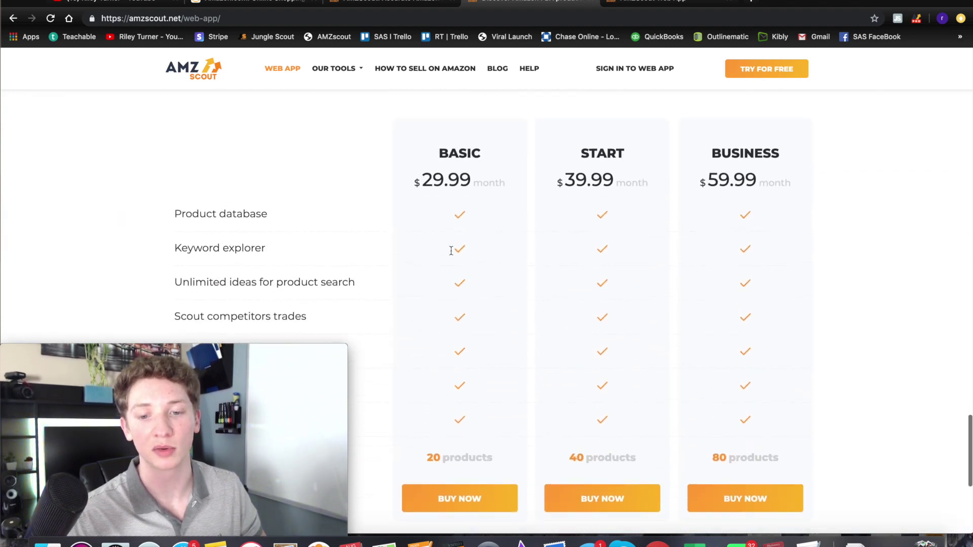
pyautogui.scroll(2, 451, 250)
pyautogui.click(492, 136)
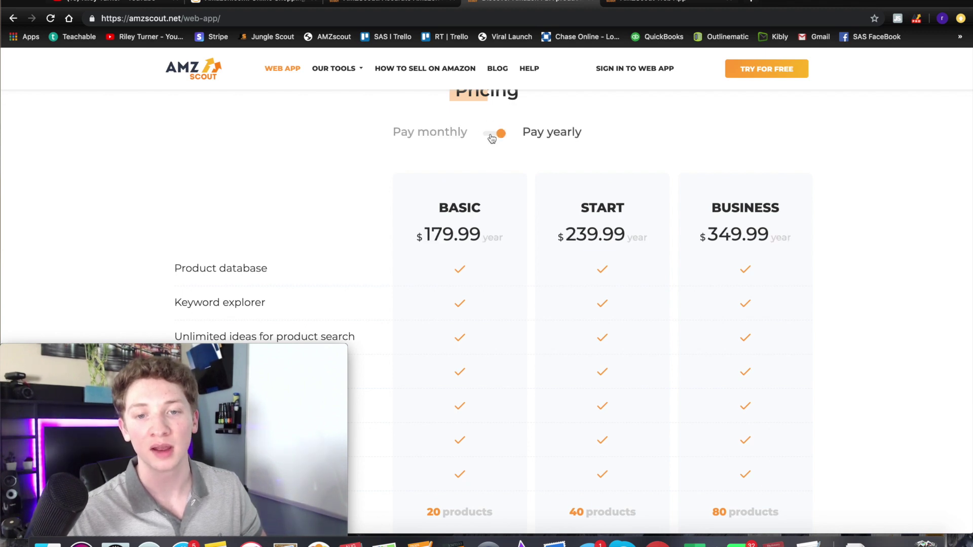
pyautogui.click(489, 135)
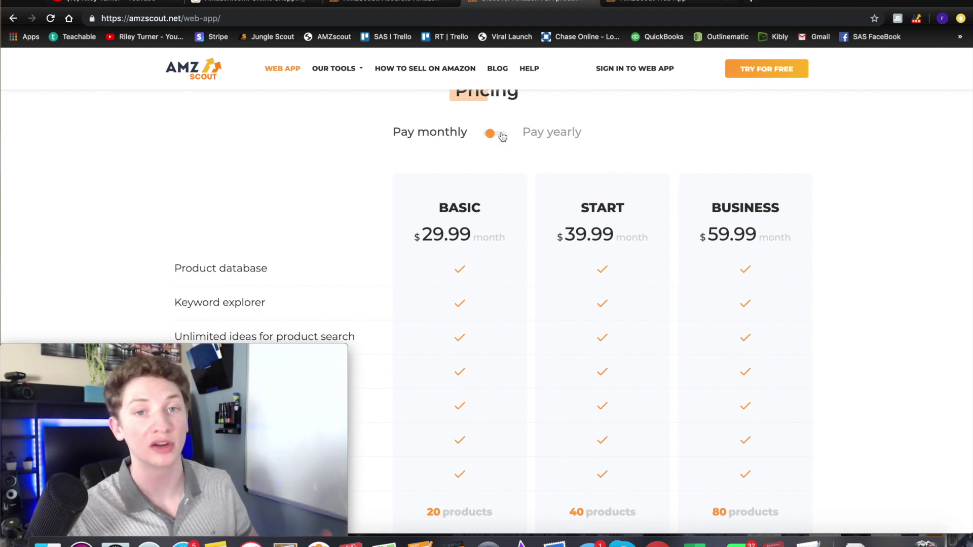
pyautogui.click(501, 134)
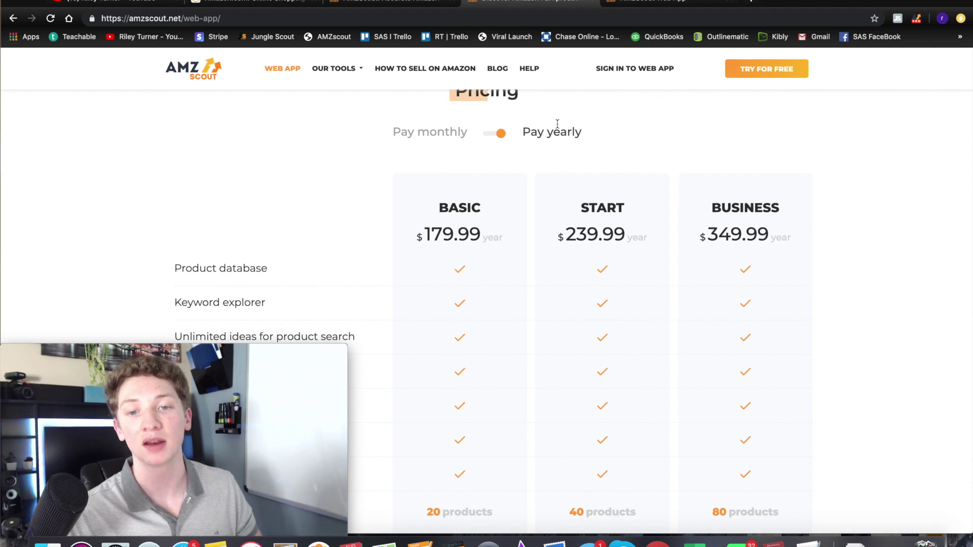
pyautogui.scroll(-2, 591, 194)
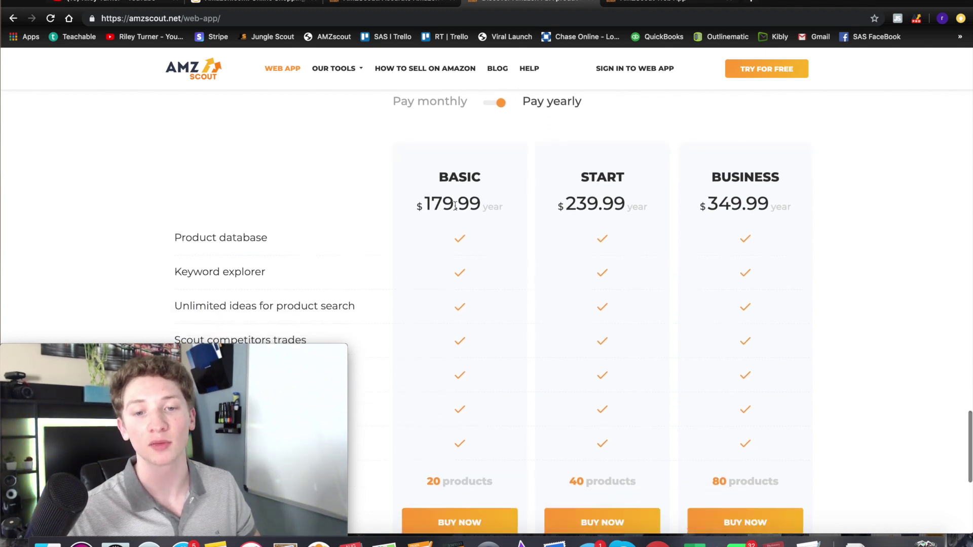
pyautogui.scroll(3, 470, 202)
pyautogui.click(494, 155)
pyautogui.scroll(-4, 554, 189)
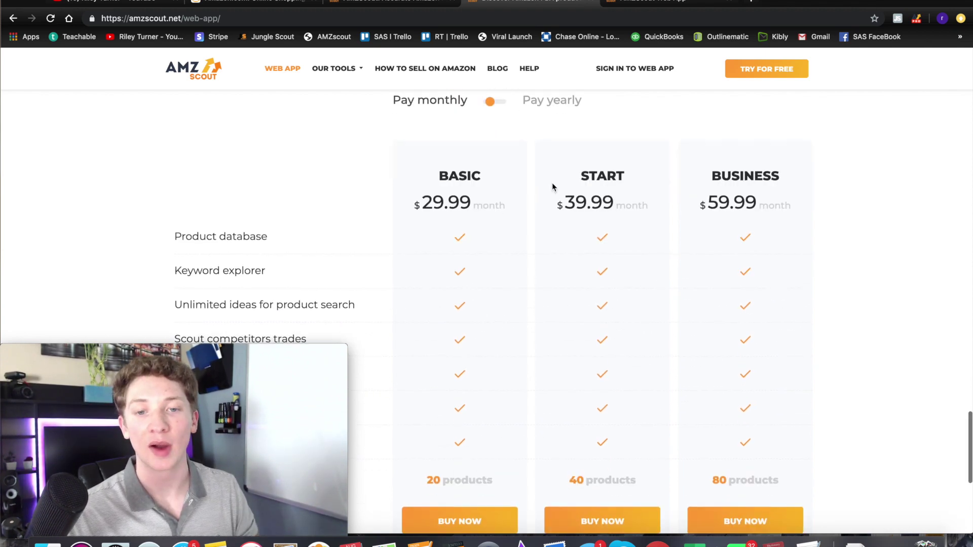
pyautogui.scroll(2, 552, 187)
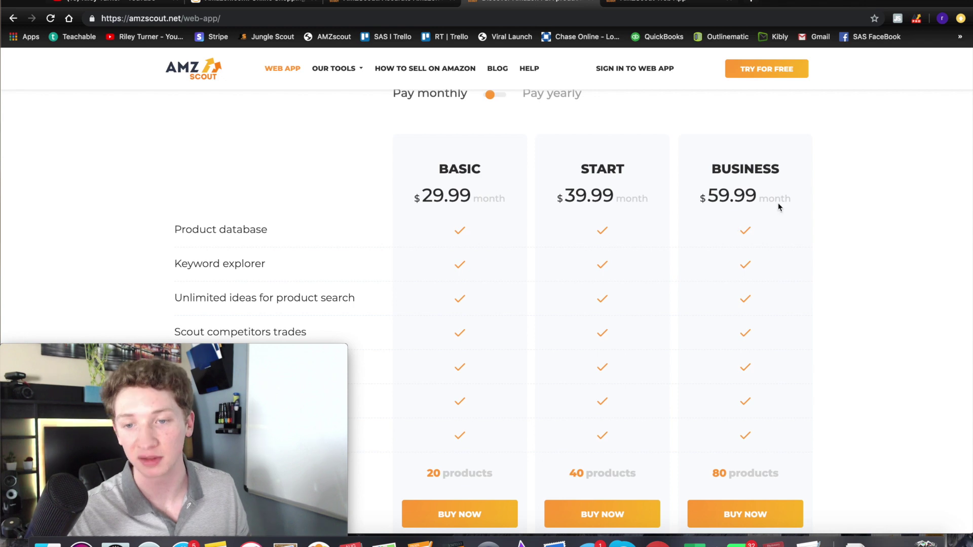
pyautogui.scroll(-2, 764, 198)
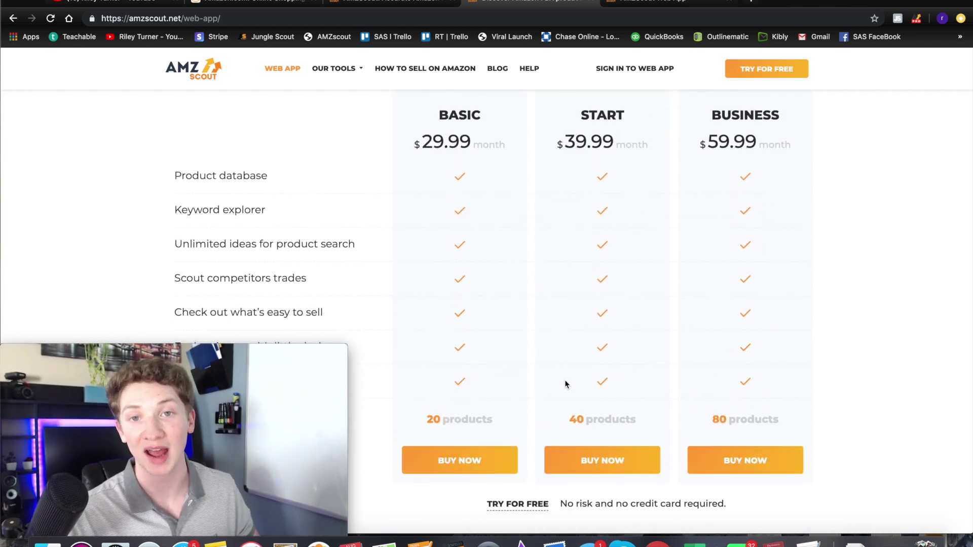
pyautogui.scroll(1, 566, 383)
pyautogui.scroll(2, 565, 381)
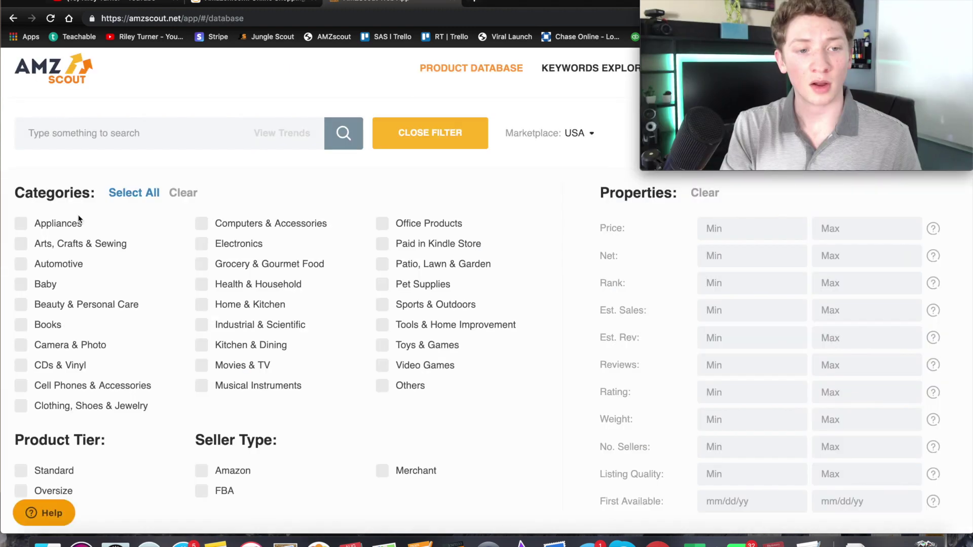
pyautogui.click(45, 284)
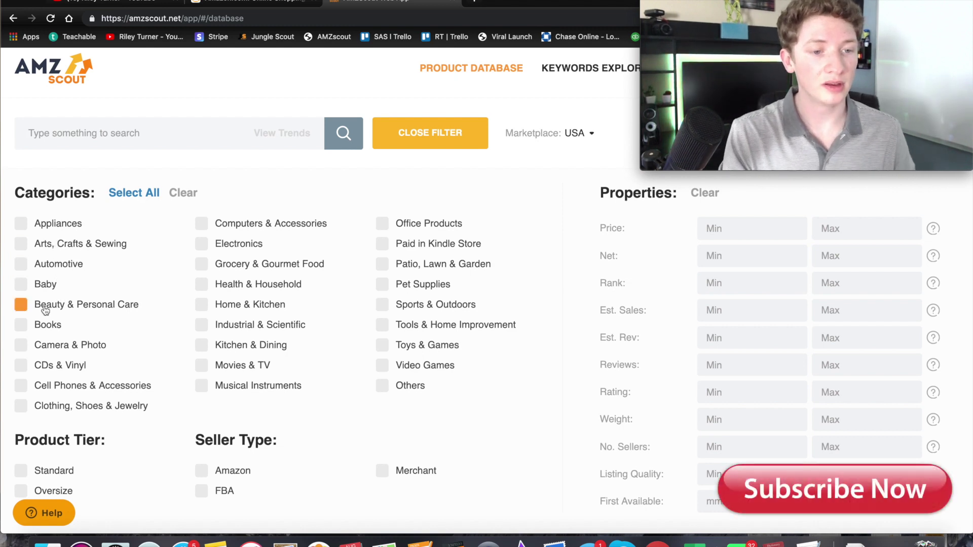
pyautogui.click(45, 305)
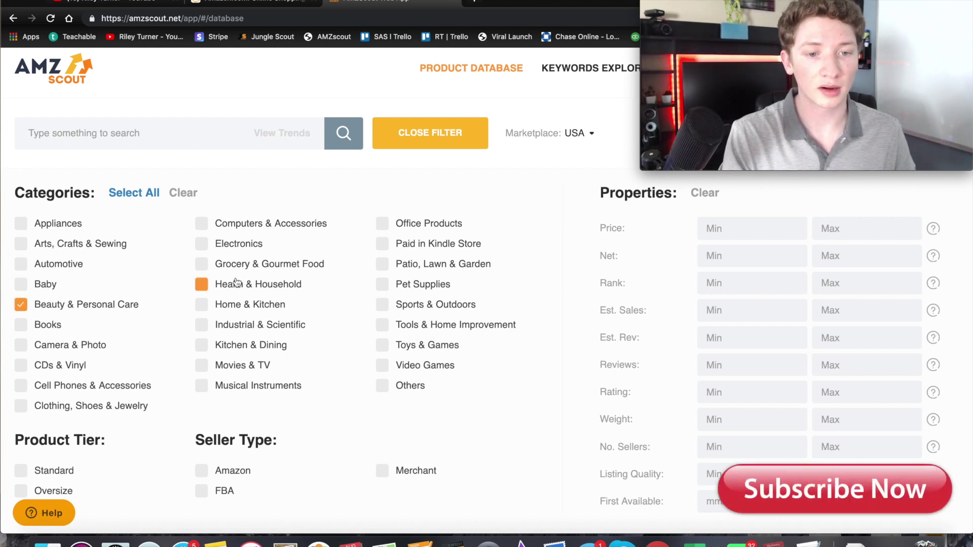
pyautogui.click(251, 306)
pyautogui.click(276, 286)
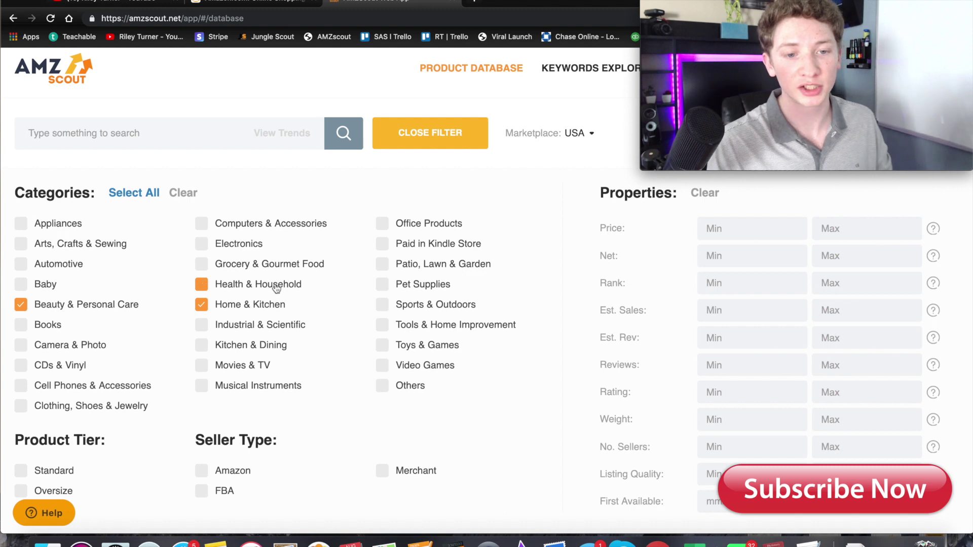
pyautogui.click(265, 326)
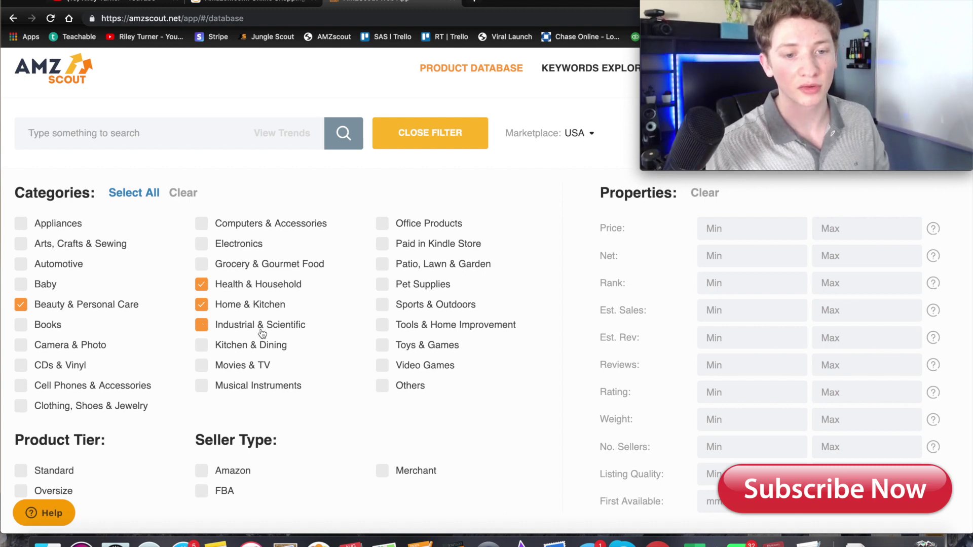
pyautogui.click(242, 351)
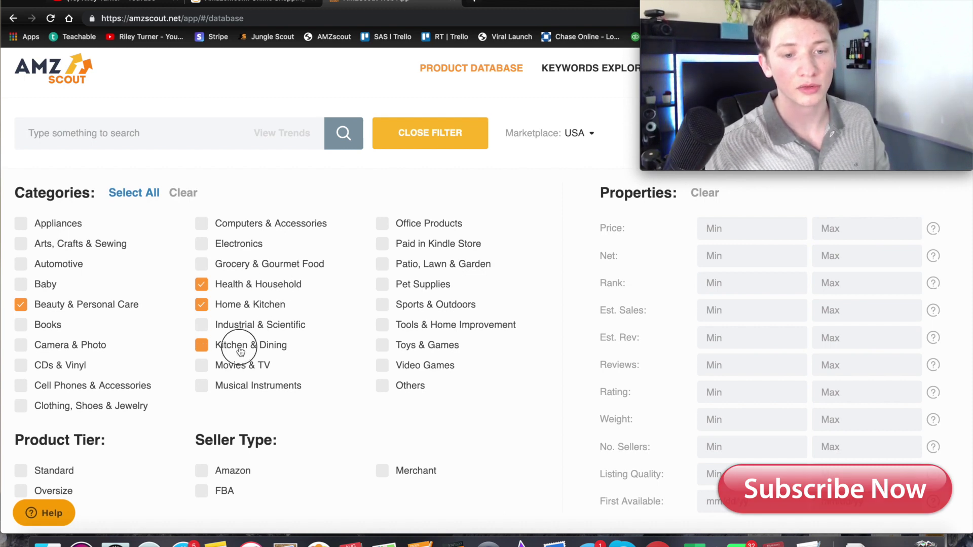
pyautogui.click(428, 287)
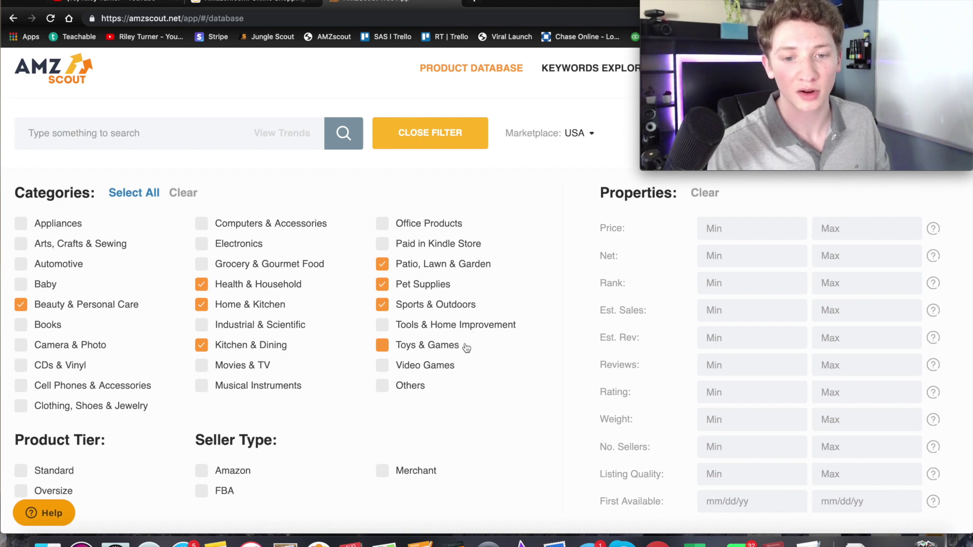
pyautogui.scroll(-1, 472, 439)
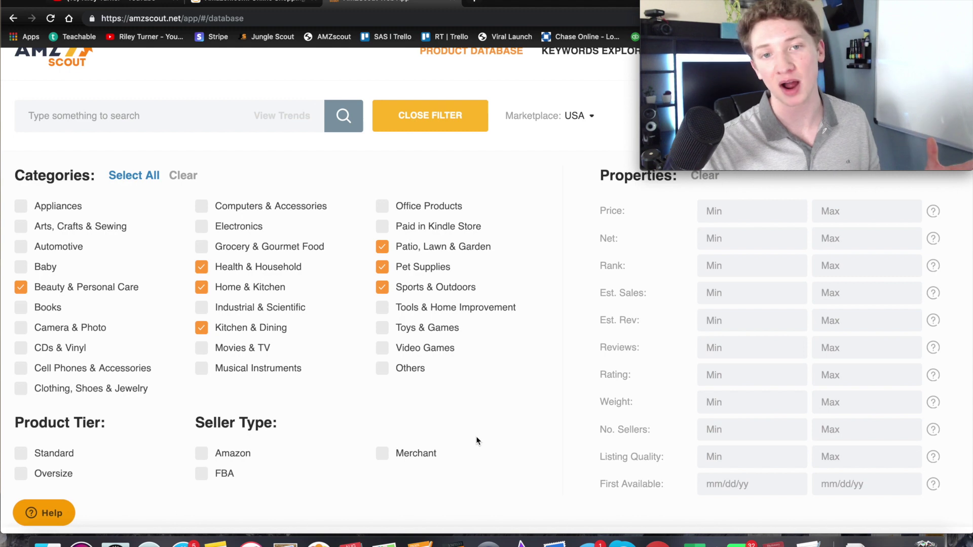
pyautogui.scroll(-2, 474, 441)
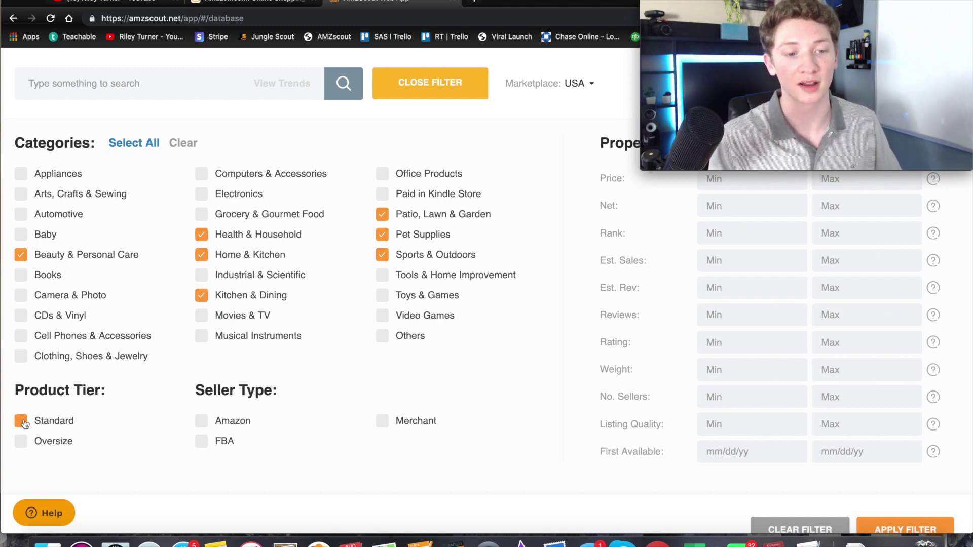
# Step: Tick the Standard product tier and the FBA and Merchant seller types
pyautogui.click(22, 424)
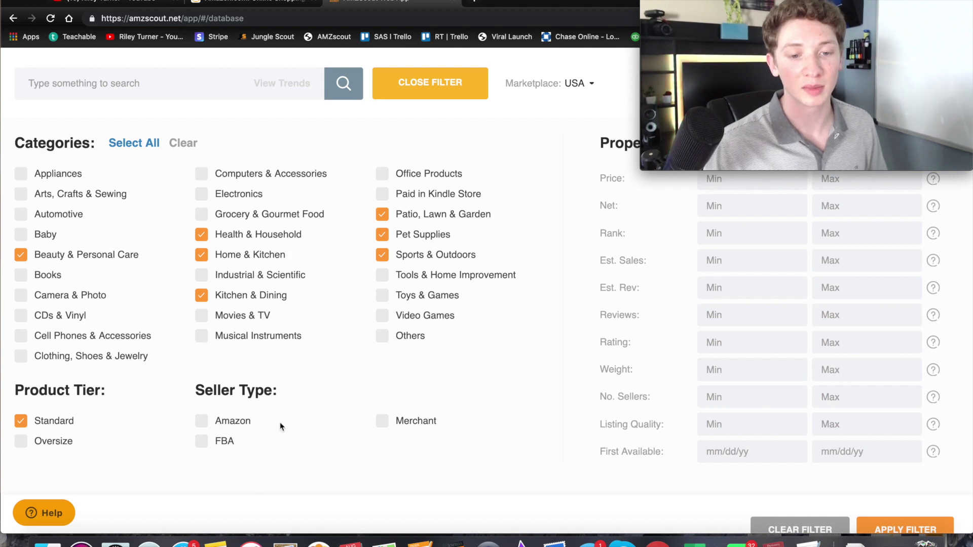
pyautogui.click(237, 423)
pyautogui.click(344, 442)
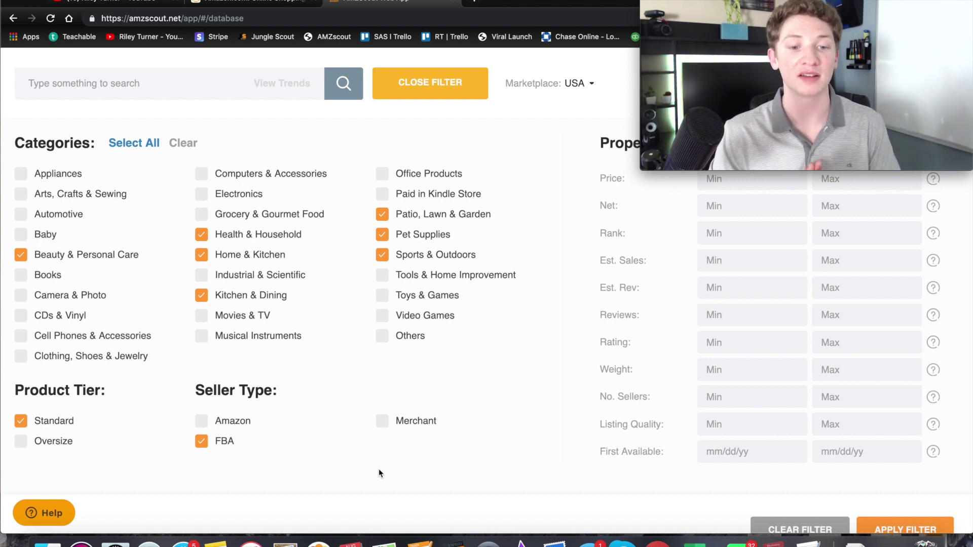
pyautogui.click(202, 440)
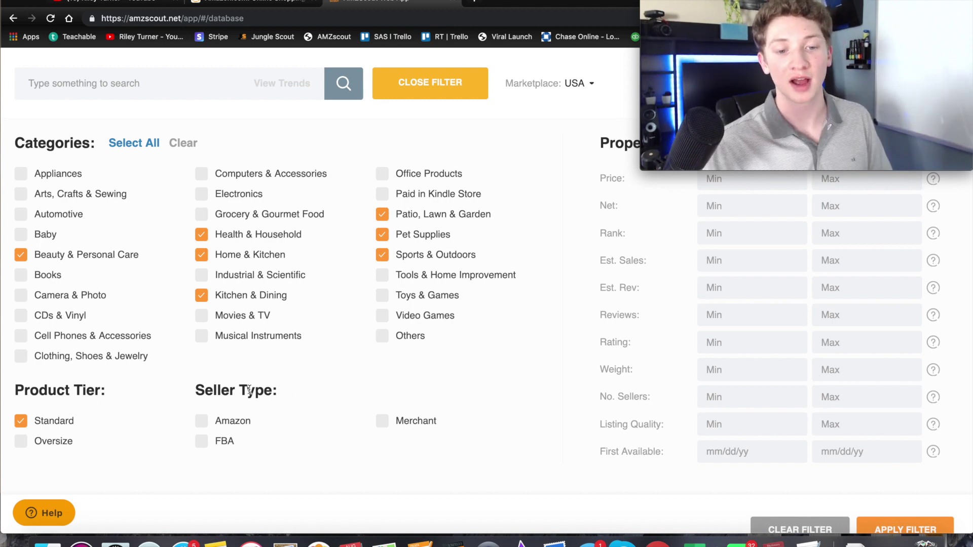
pyautogui.click(226, 444)
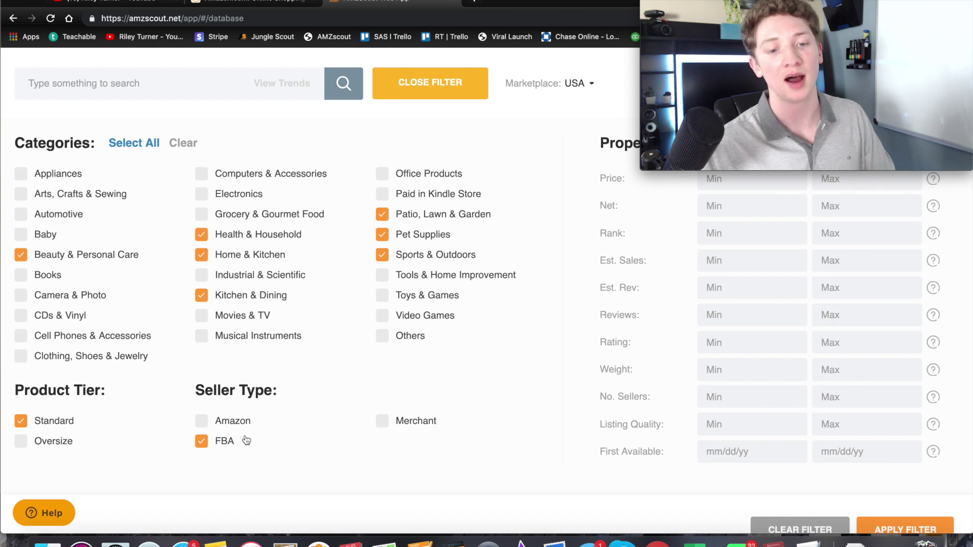
pyautogui.click(398, 427)
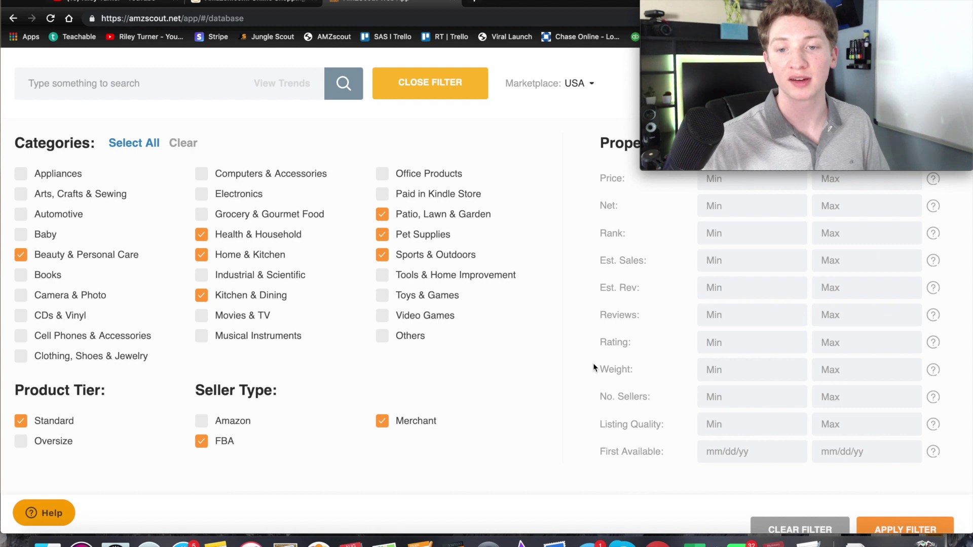
pyautogui.scroll(2, 594, 365)
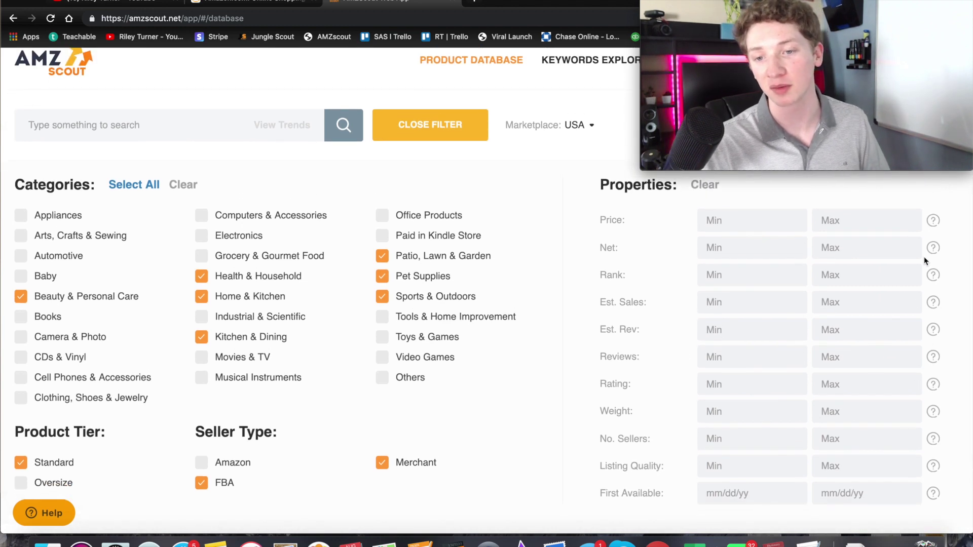
# Step: Set the price filter to a minimum of 17 and a maximum of 52
pyautogui.scroll(-1, 738, 337)
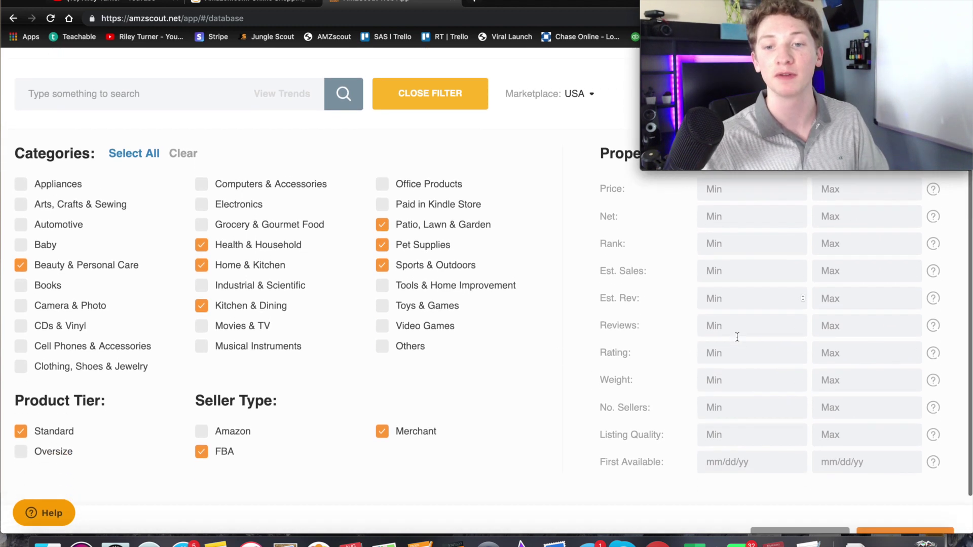
pyautogui.scroll(1, 754, 215)
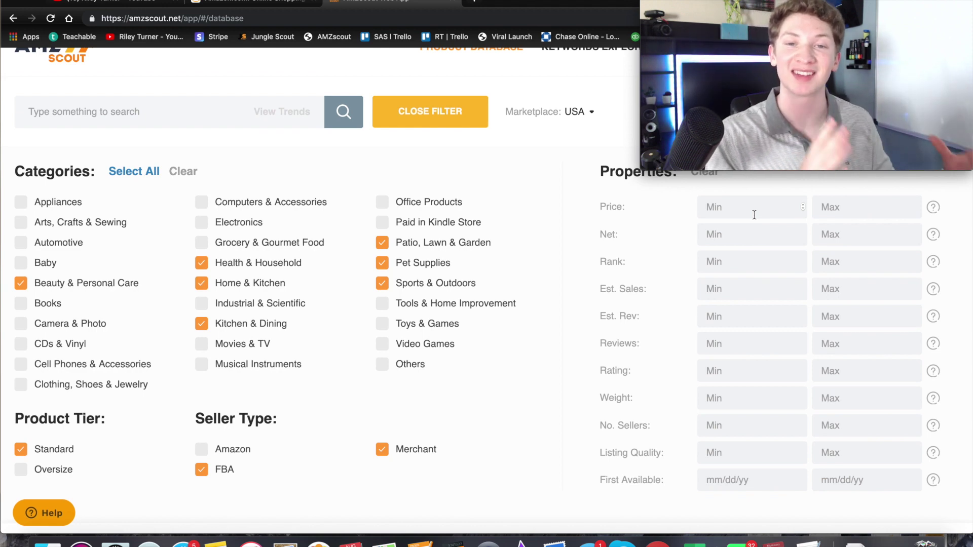
pyautogui.click(752, 212)
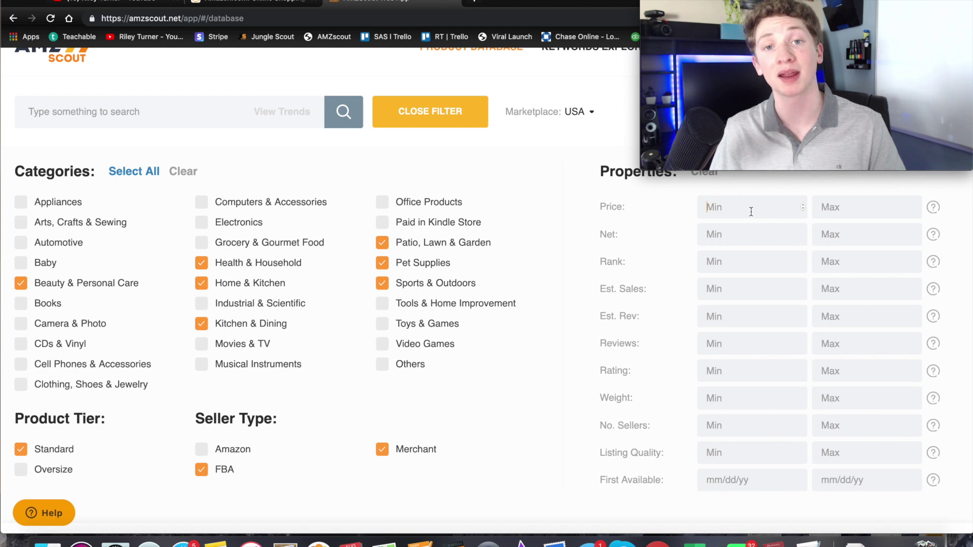
pyautogui.click(836, 206)
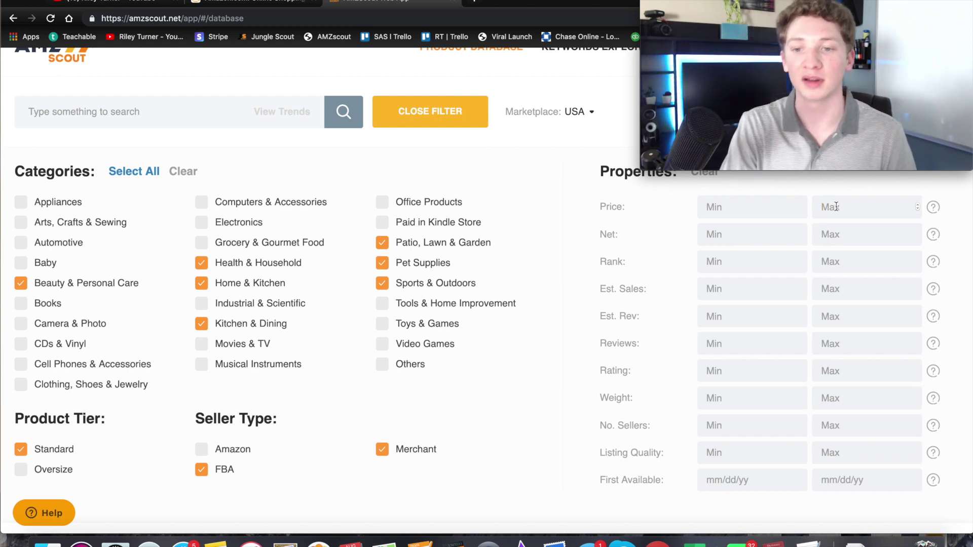
pyautogui.click(771, 205)
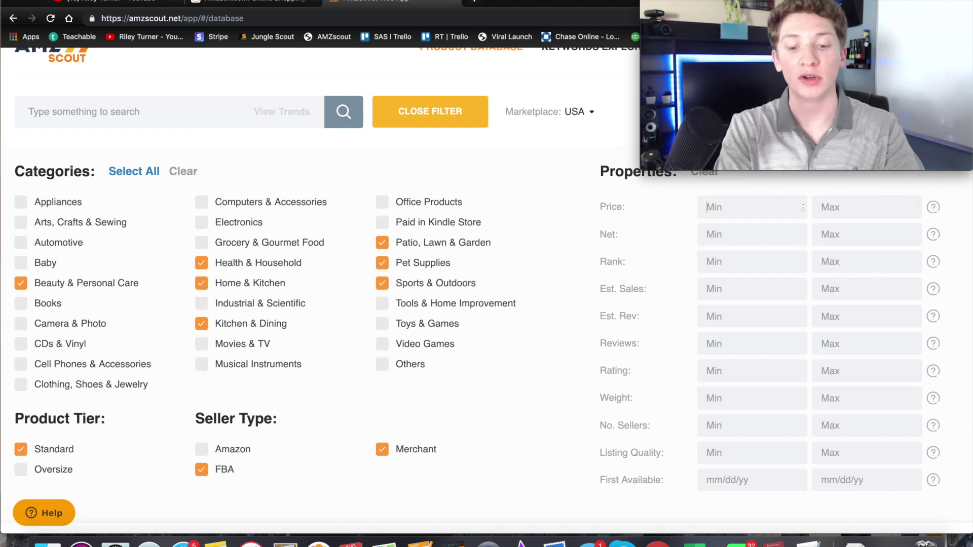
pyautogui.write('17')
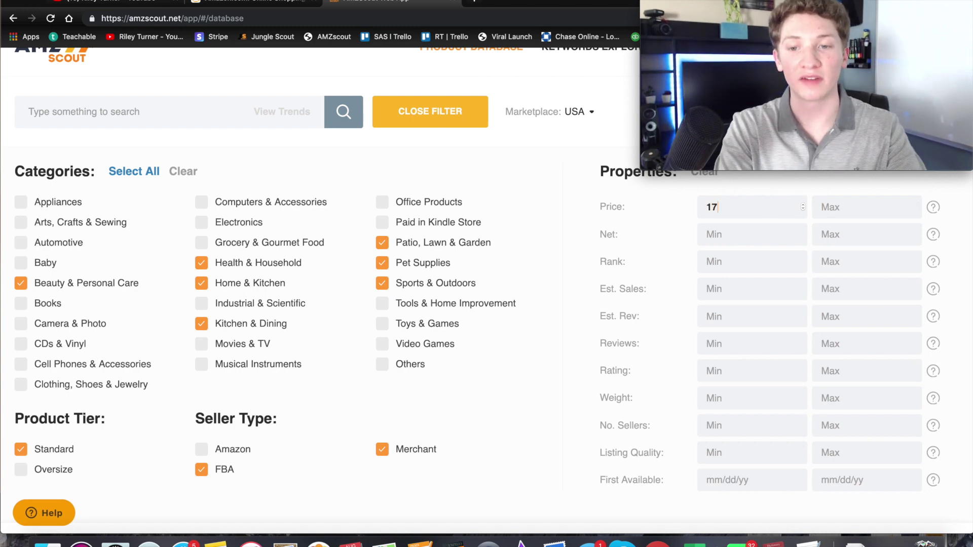
pyautogui.click(872, 208)
pyautogui.write('52')
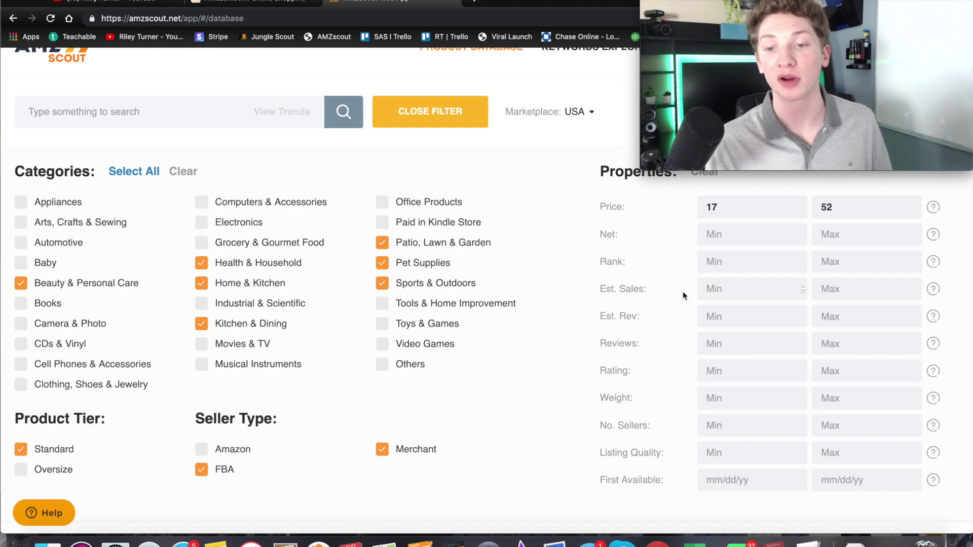
# Step: Enter 250 as the minimum estimated sales, then switch to the YouTube channel page
pyautogui.click(750, 288)
pyautogui.write('250')
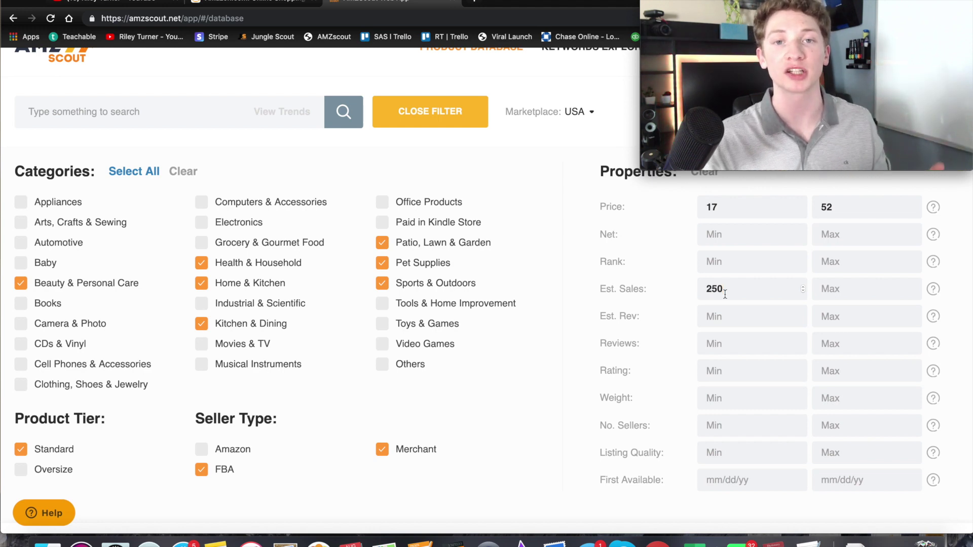
pyautogui.press('super+1')
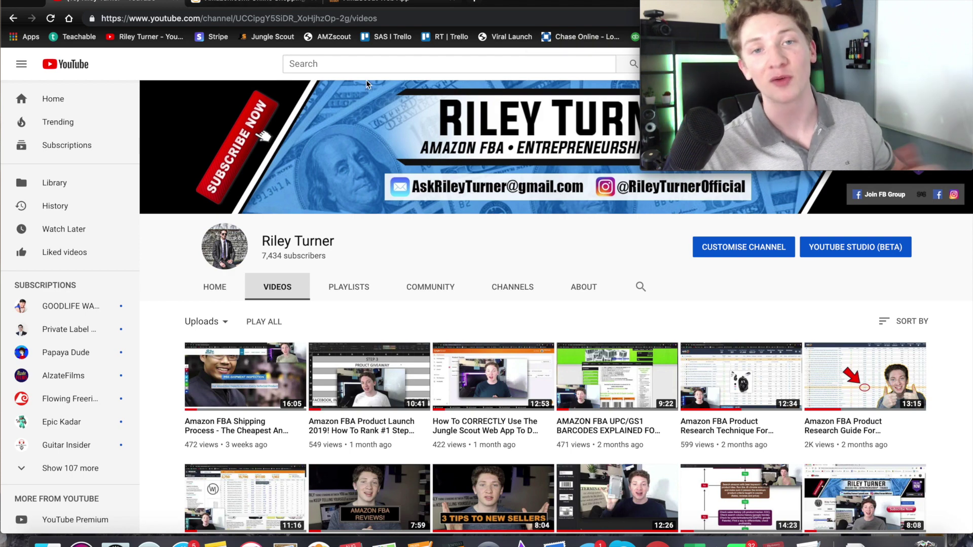
# Step: Return to the AMZScout product database and set Reviews Max to 50
pyautogui.click(418, 5)
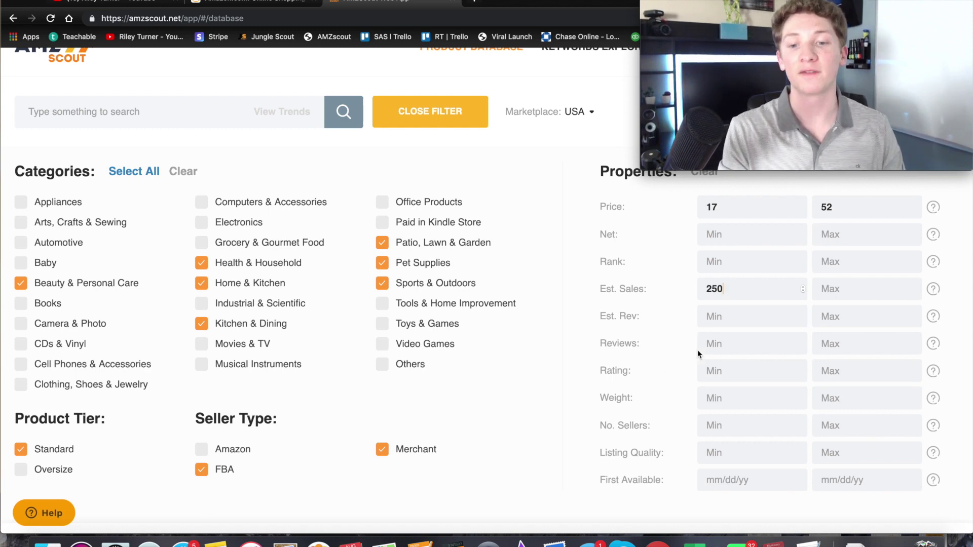
pyautogui.click(727, 344)
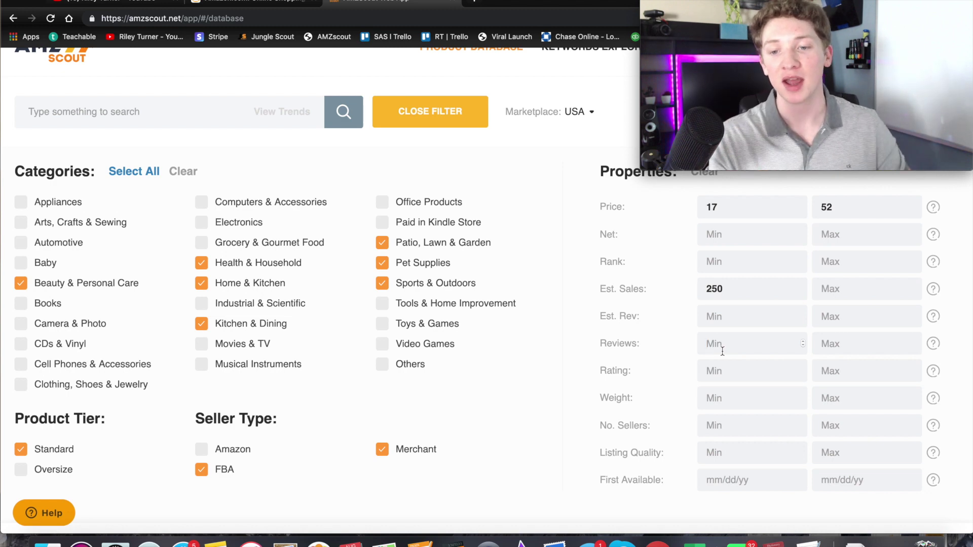
pyautogui.click(841, 350)
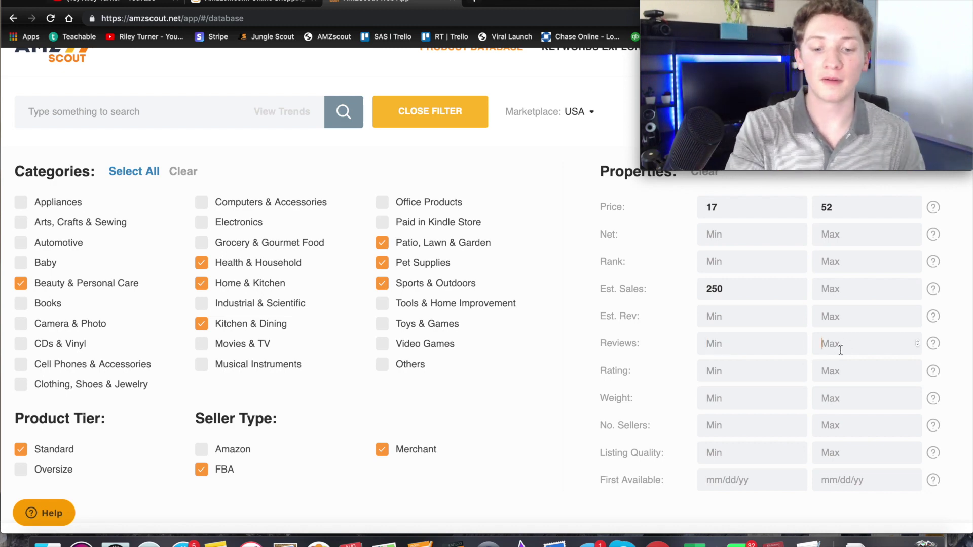
pyautogui.write('50')
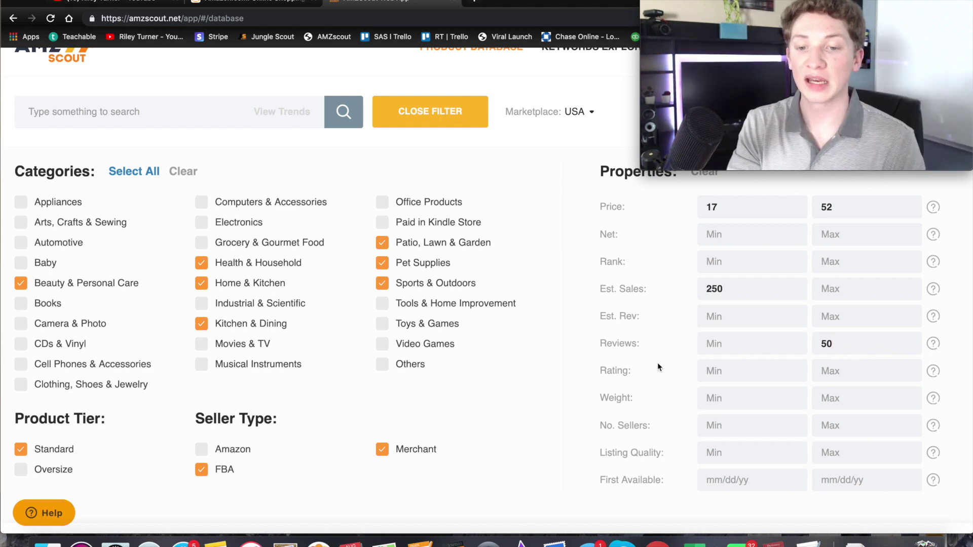
pyautogui.click(733, 377)
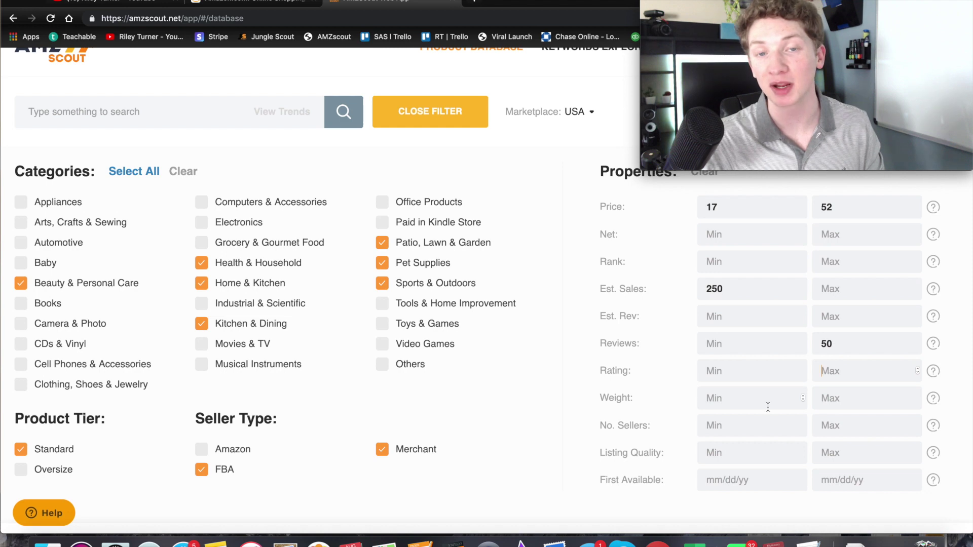
# Step: Set the maximum product weight to 2 in the Properties filters
pyautogui.click(859, 402)
pyautogui.write('2')
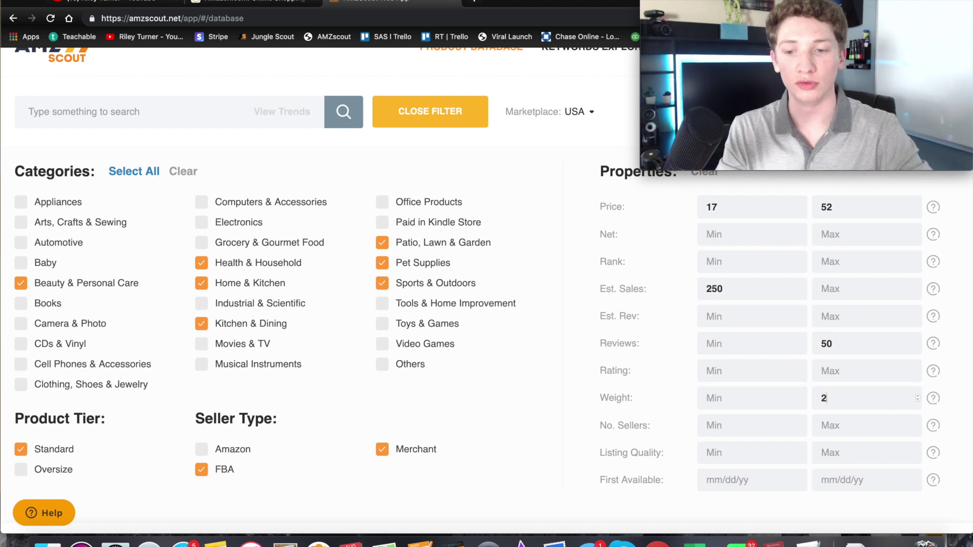
pyautogui.scroll(-1, 879, 437)
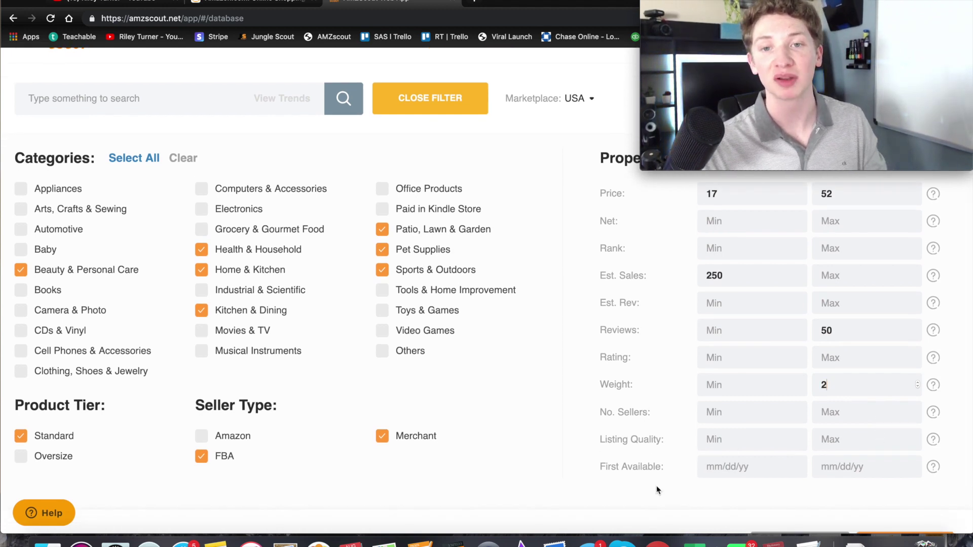
pyautogui.scroll(1, 657, 489)
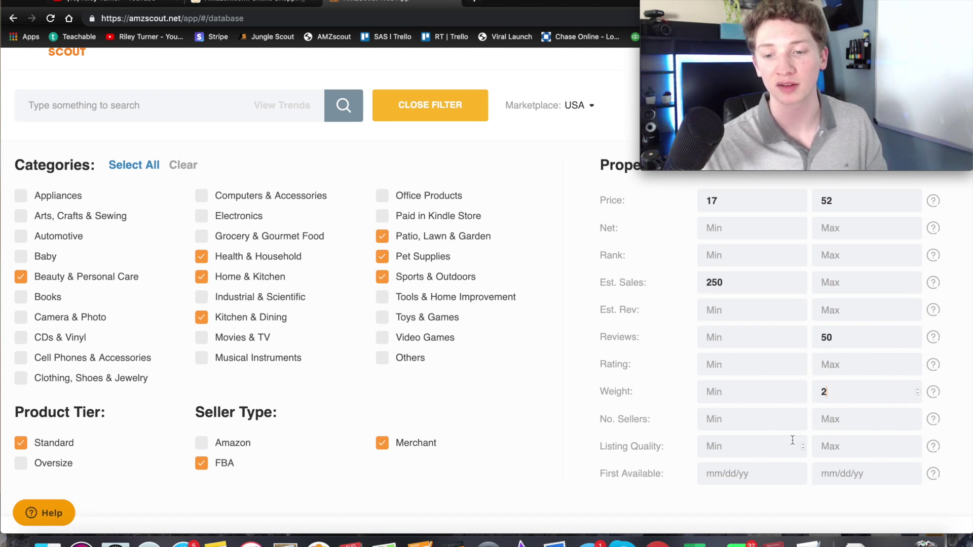
pyautogui.scroll(-2, 793, 440)
pyautogui.scroll(-2, 794, 444)
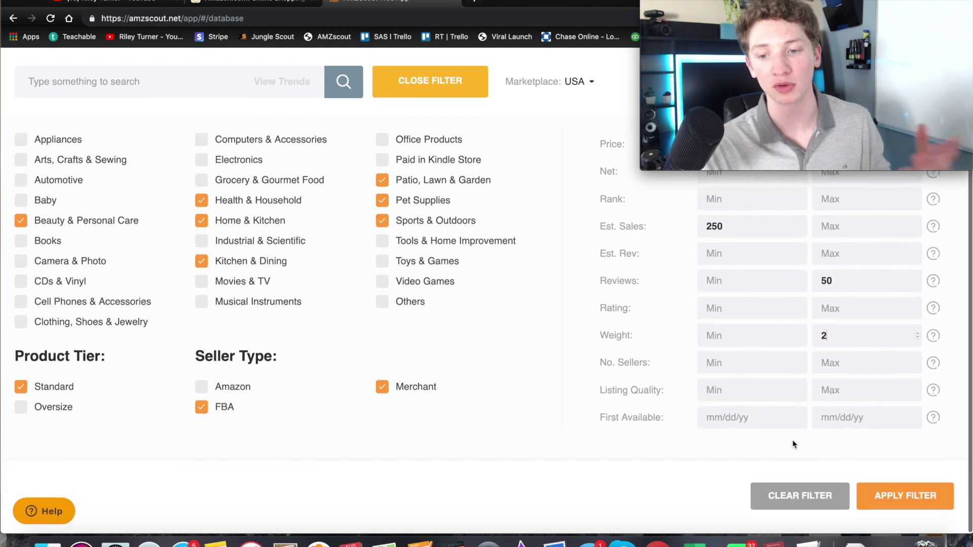
pyautogui.scroll(1, 793, 444)
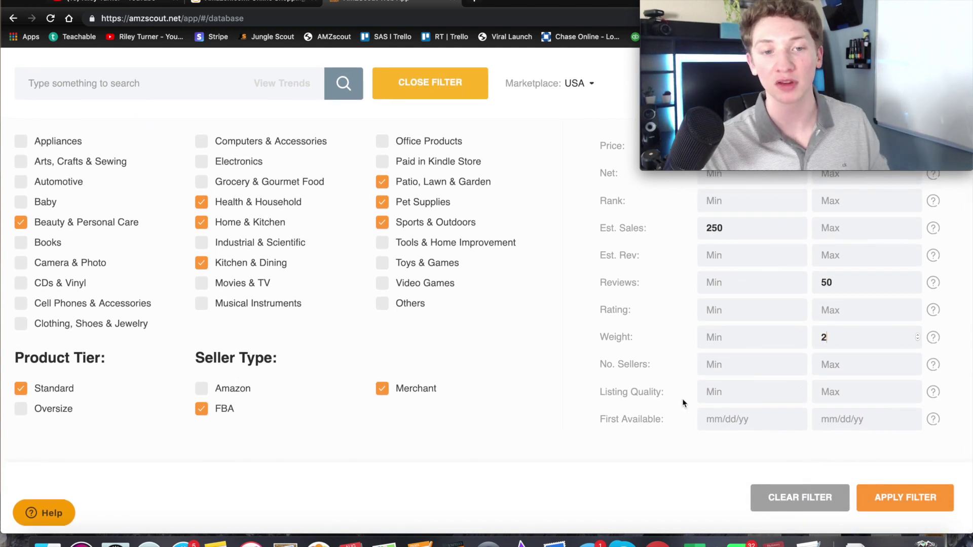
# Step: Apply the filters and look over the matching product list
pyautogui.click(885, 502)
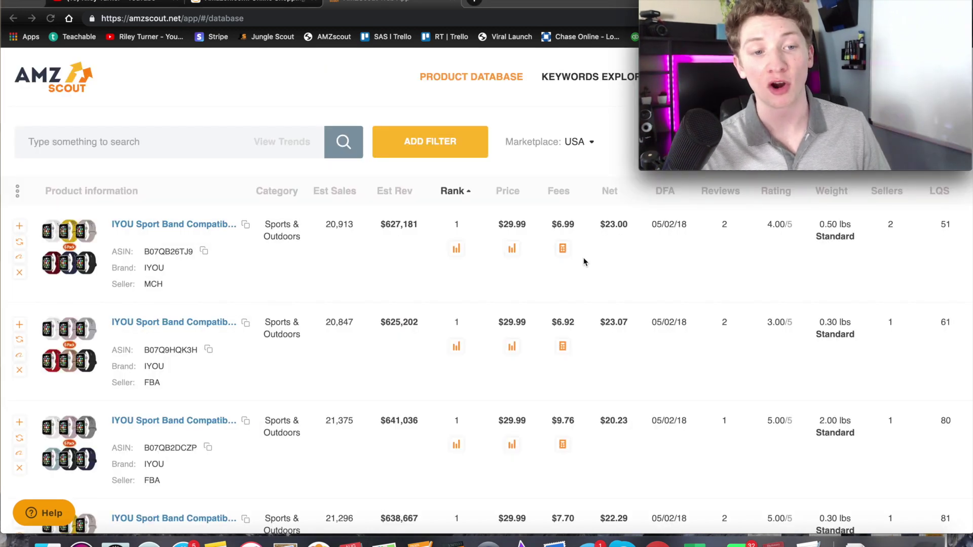
pyautogui.scroll(-1, 467, 263)
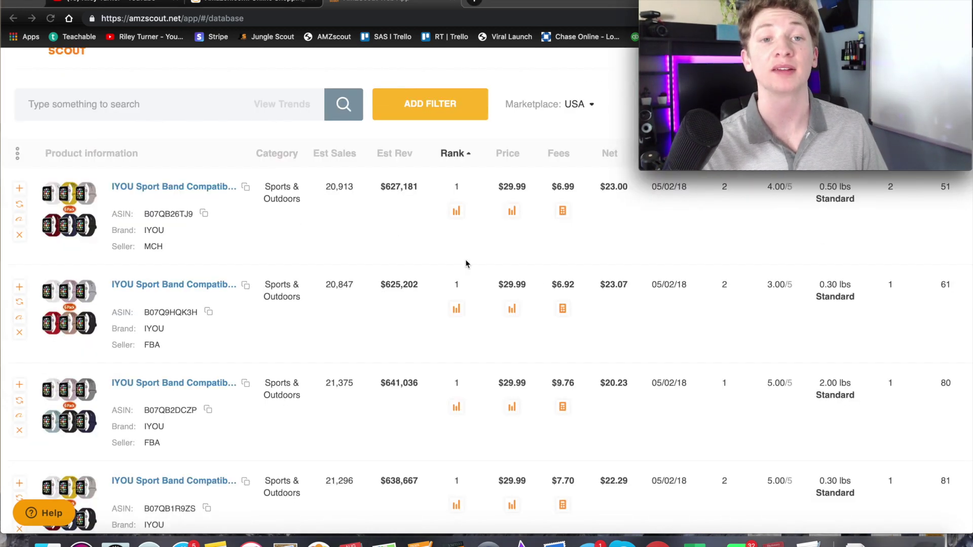
pyautogui.scroll(1, 467, 263)
pyautogui.scroll(-1, 466, 264)
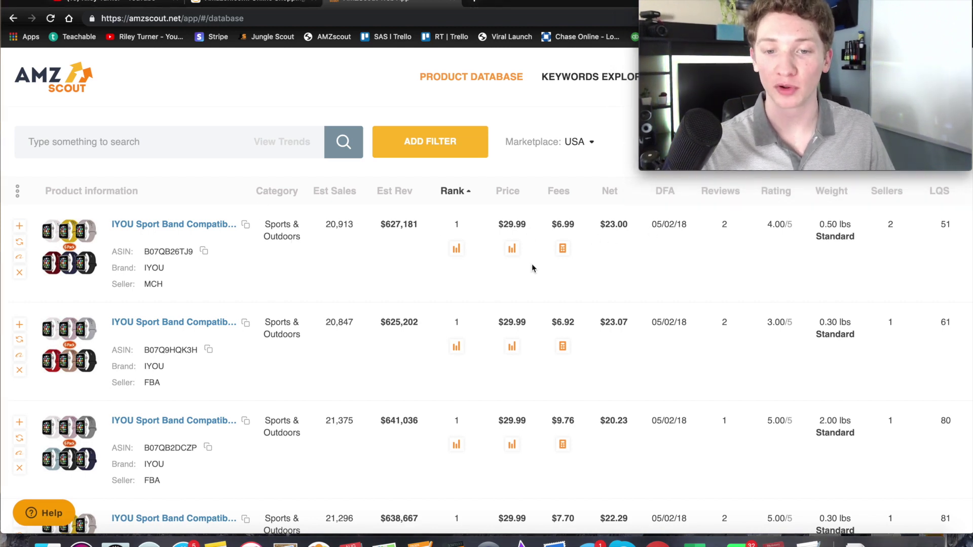
# Step: Check the first product's Fees profit calculator, then browse the results
pyautogui.click(563, 249)
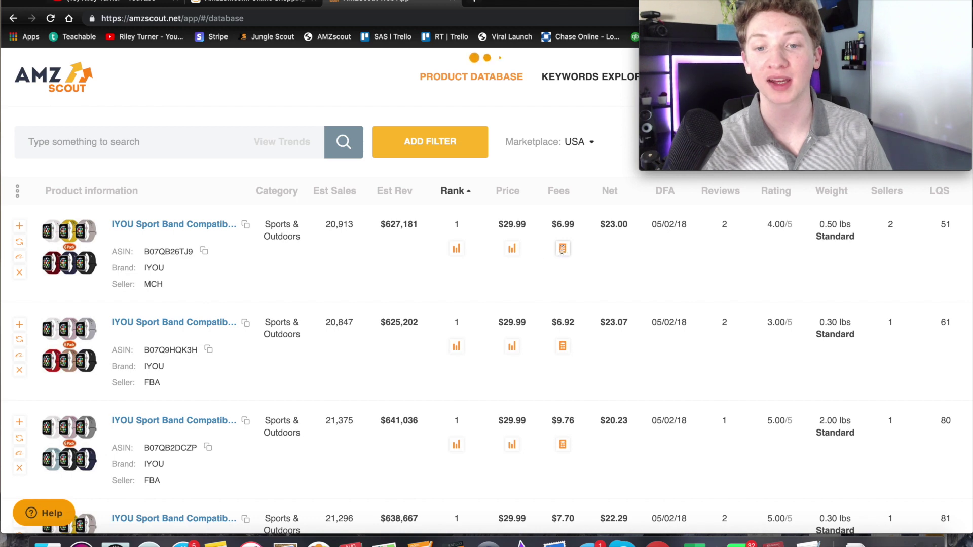
pyautogui.click(616, 146)
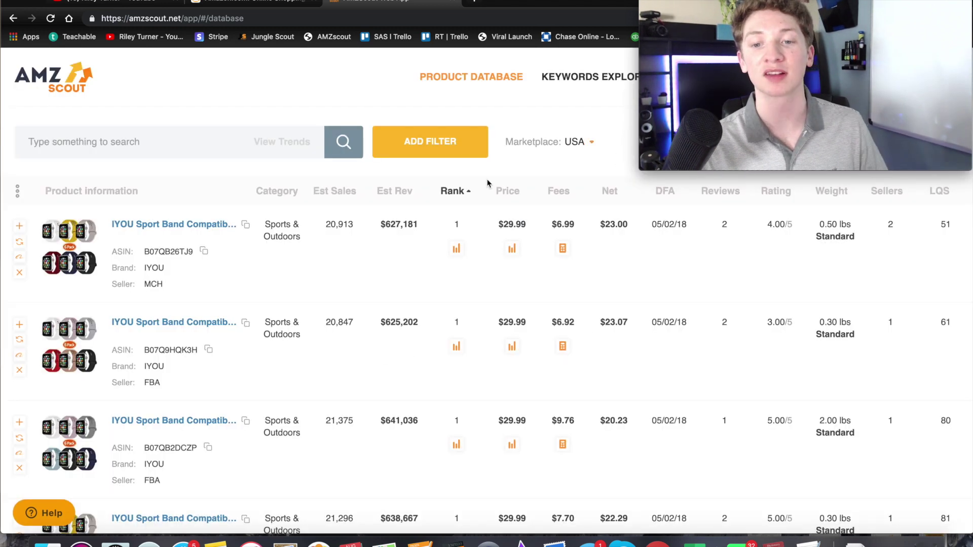
pyautogui.scroll(-1, 395, 278)
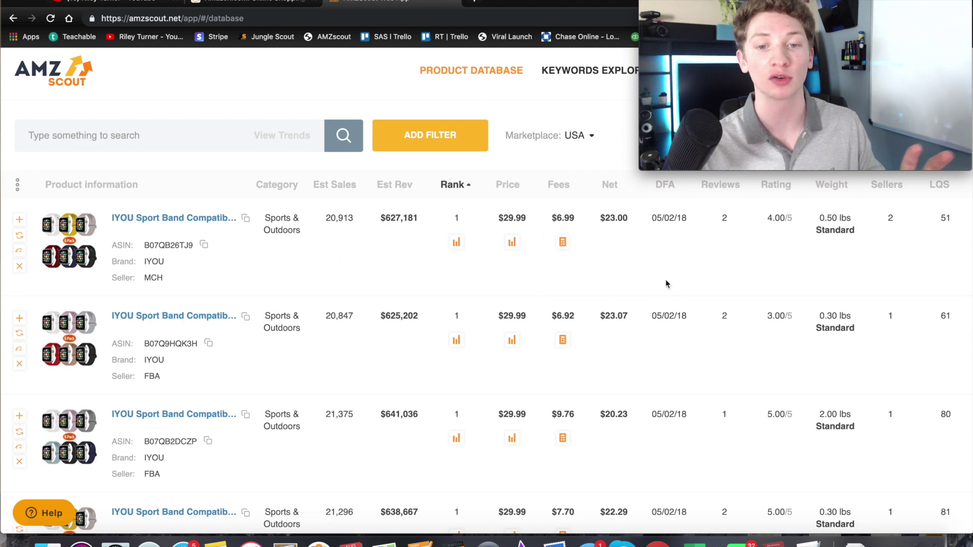
pyautogui.scroll(1, 537, 260)
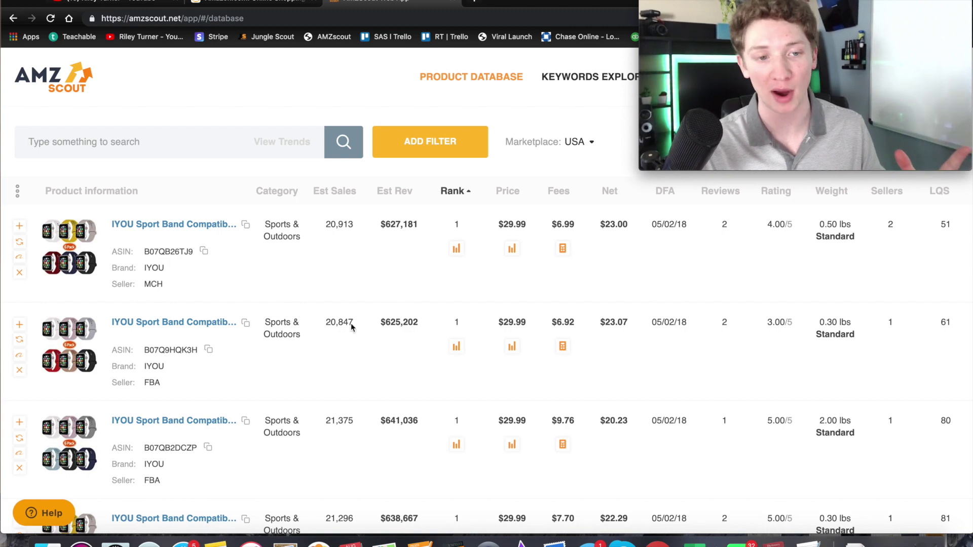
pyautogui.scroll(-10, 358, 339)
# Step: Scroll the results down to the O2COOL FML0001 misting fan at $31.99 with 9,354 sales
pyautogui.scroll(-10, 358, 338)
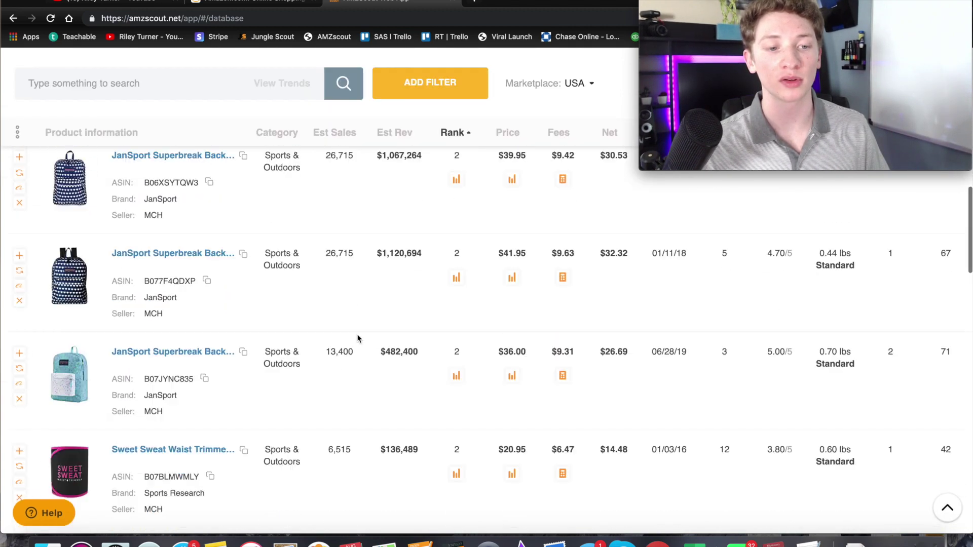
pyautogui.scroll(-8, 358, 338)
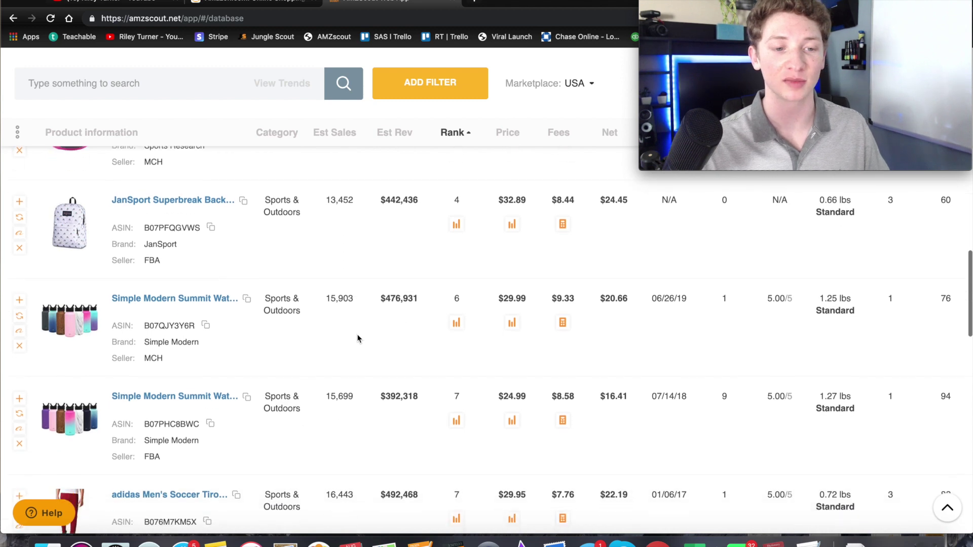
pyautogui.scroll(-3, 358, 338)
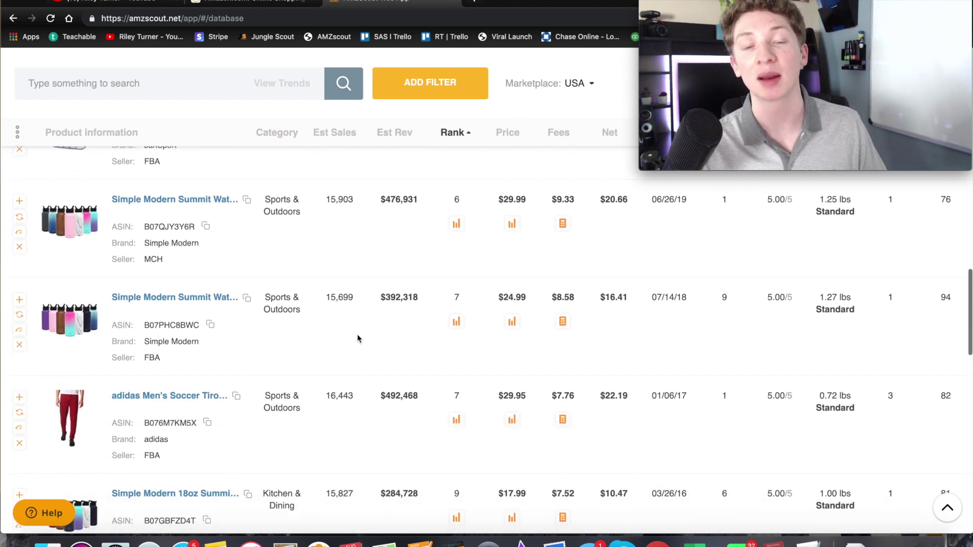
pyautogui.scroll(-4, 357, 339)
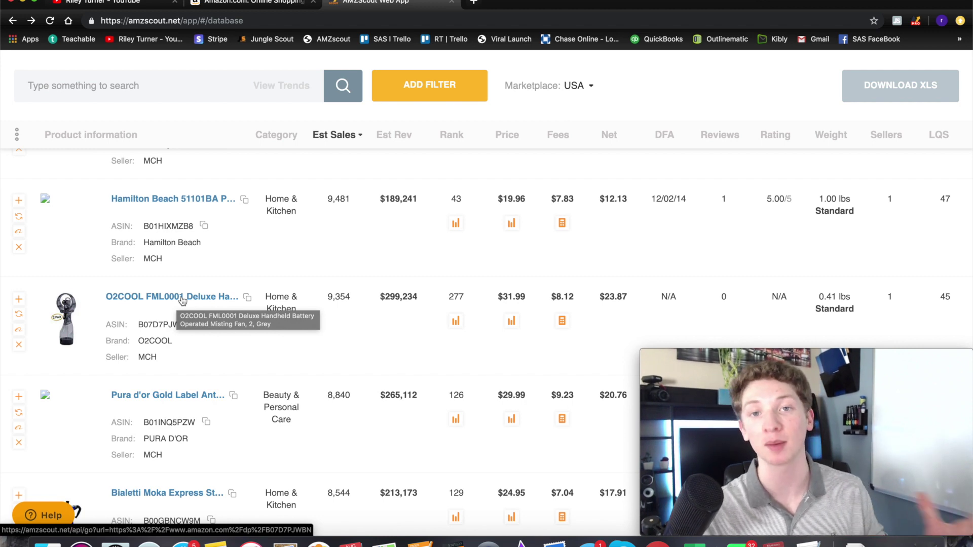
# Step: Open the O2COOL FML0001 misting fan's Amazon listing and scroll through its page
pyautogui.click(182, 301)
pyautogui.scroll(-2, 624, 237)
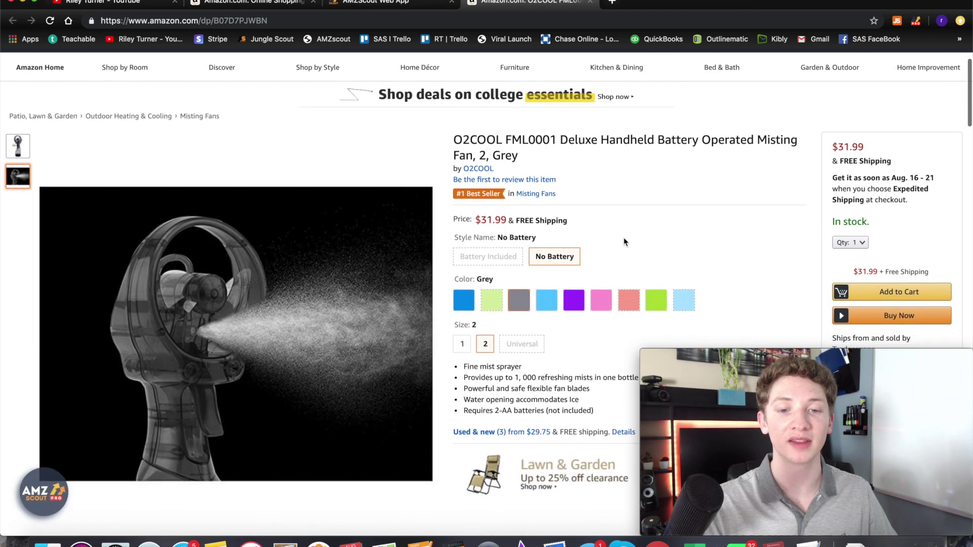
pyautogui.scroll(1, 624, 242)
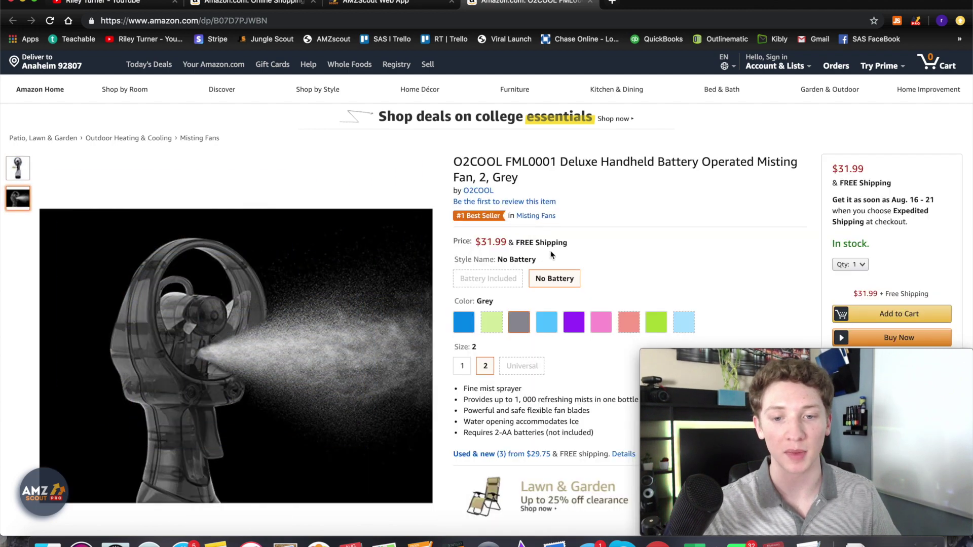
pyautogui.scroll(-1, 535, 394)
pyautogui.scroll(-3, 535, 394)
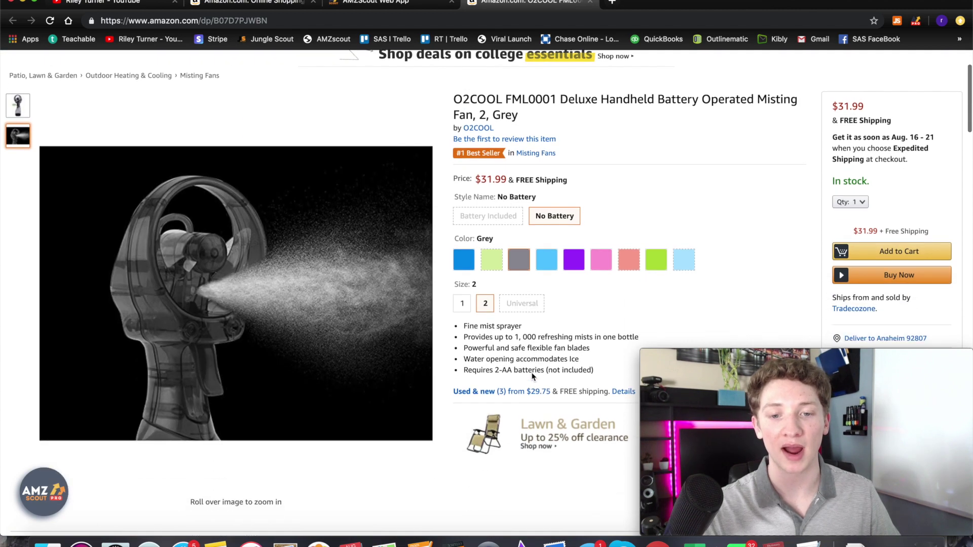
pyautogui.scroll(-10, 548, 361)
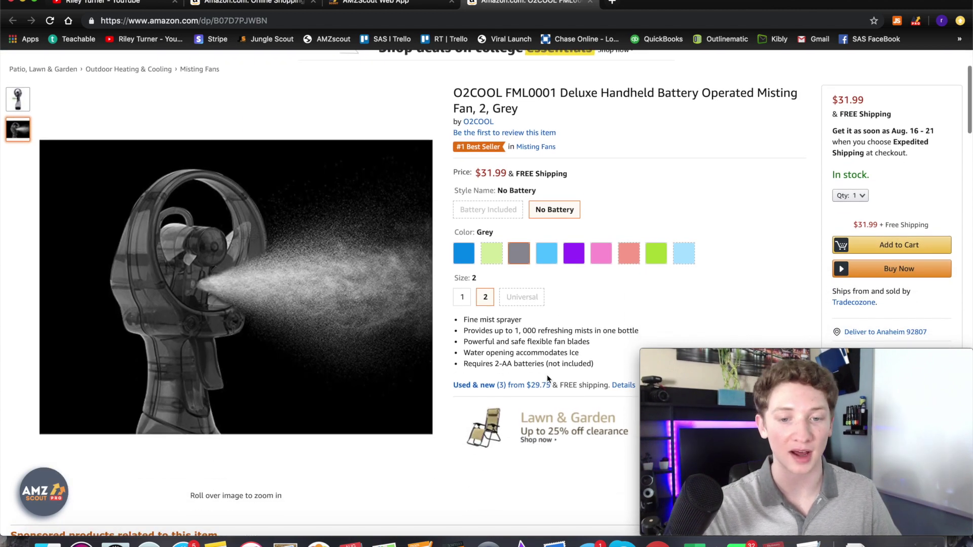
pyautogui.scroll(8, 703, 259)
pyautogui.scroll(-20, 703, 259)
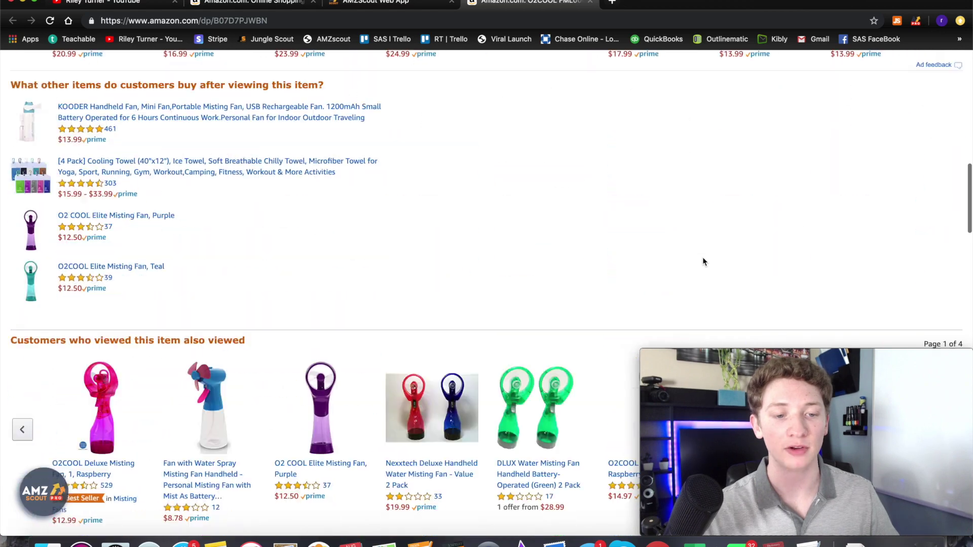
pyautogui.scroll(-3, 703, 257)
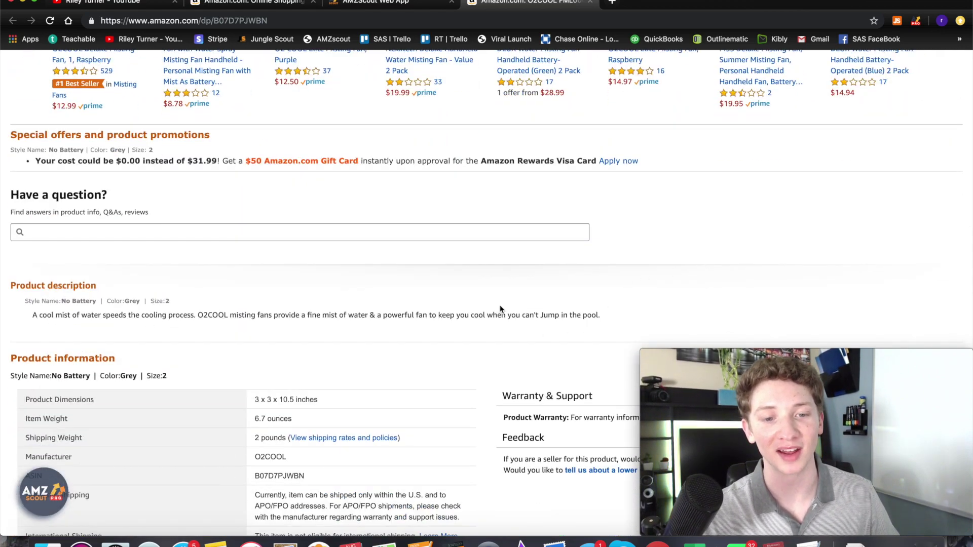
pyautogui.scroll(20, 500, 309)
pyautogui.scroll(3, 501, 309)
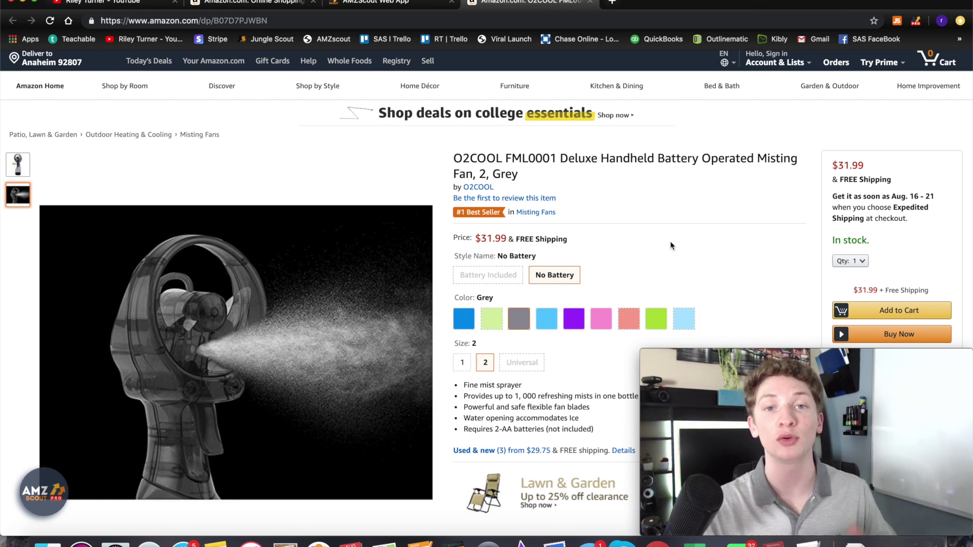
# Step: Choose the grey fan variation and bring up the AMZScout Pro table of 40 misting-fan results
pyautogui.click(563, 278)
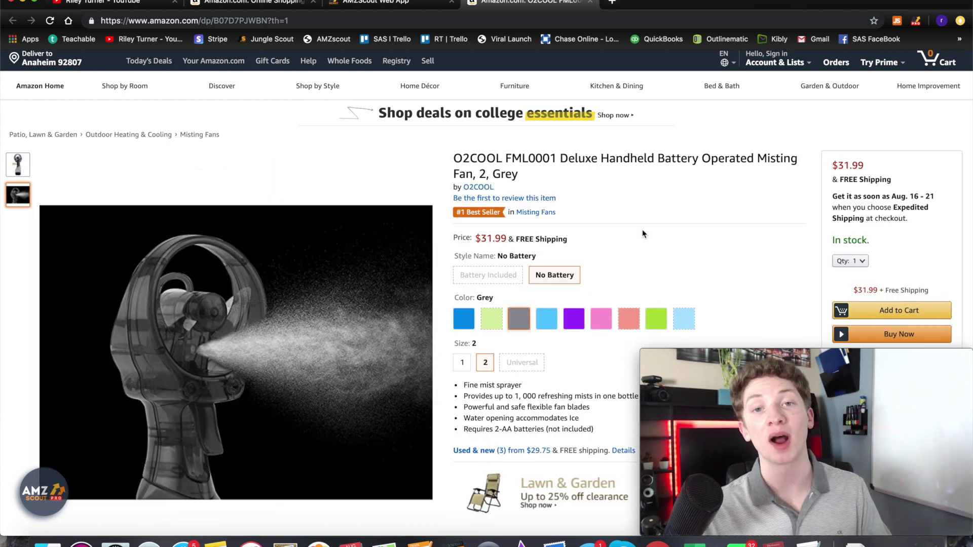
pyautogui.moveTo(421, 223)
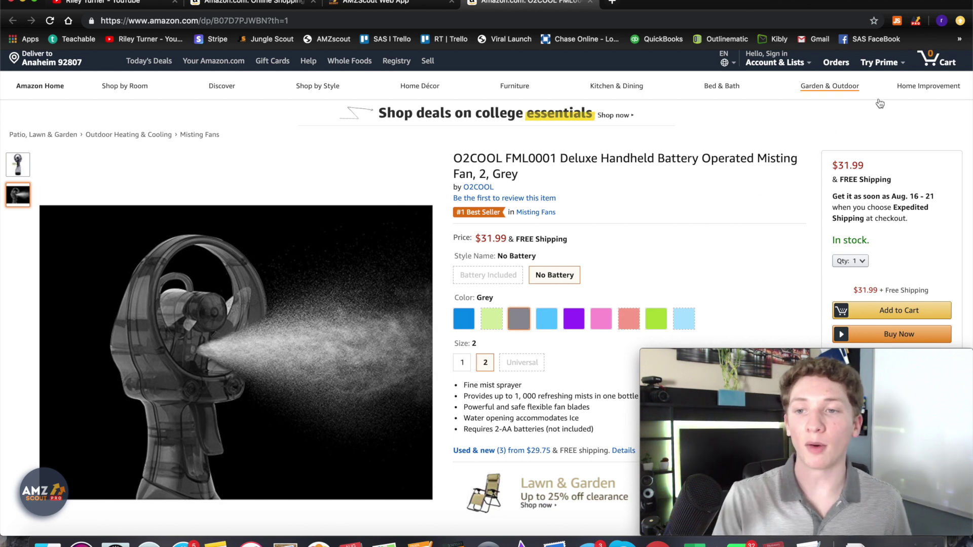
pyautogui.moveTo(848, 107)
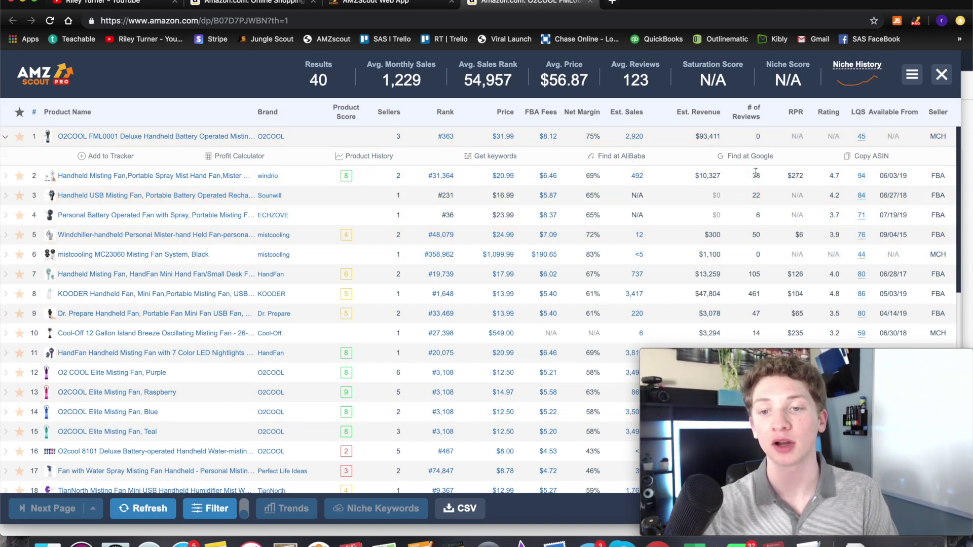
pyautogui.scroll(-2, 760, 232)
pyautogui.scroll(-1, 760, 232)
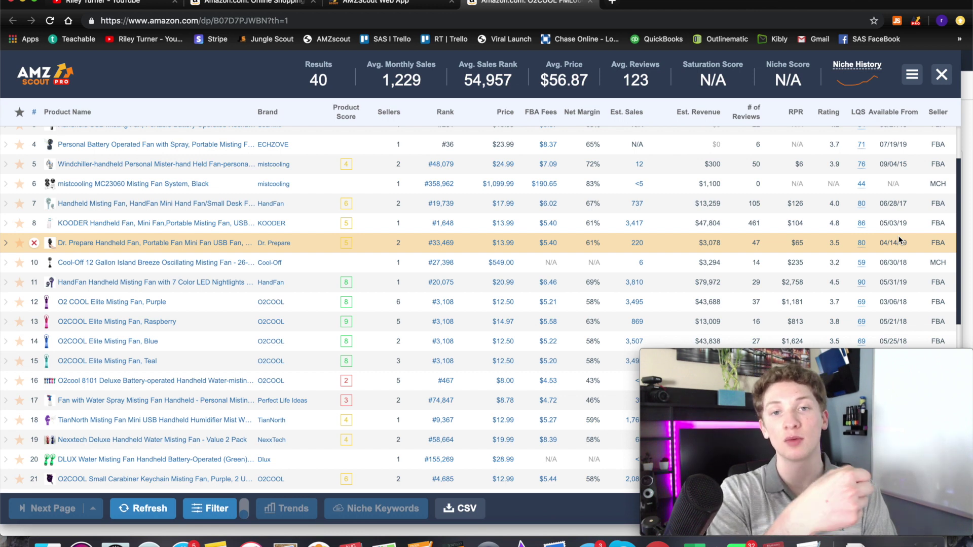
pyautogui.scroll(3, 931, 175)
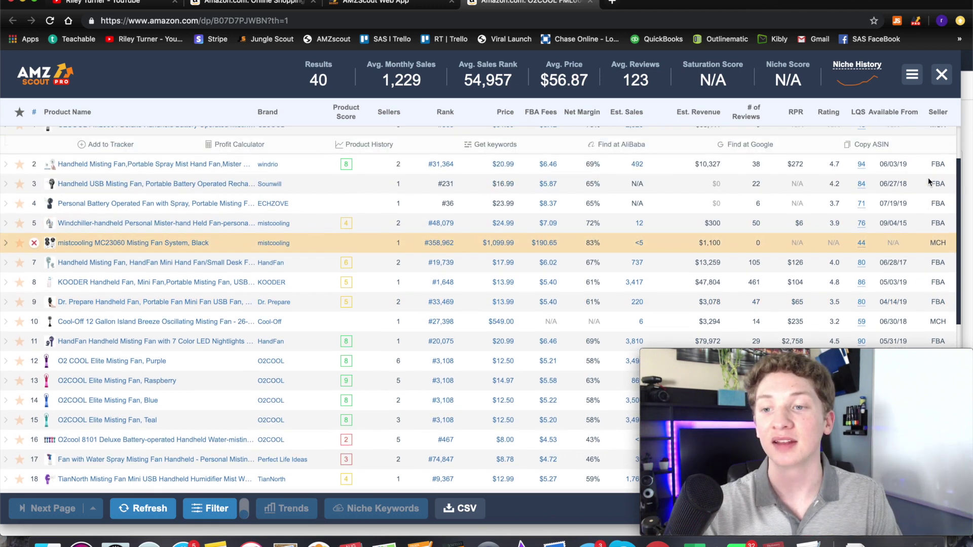
pyautogui.scroll(-2, 905, 210)
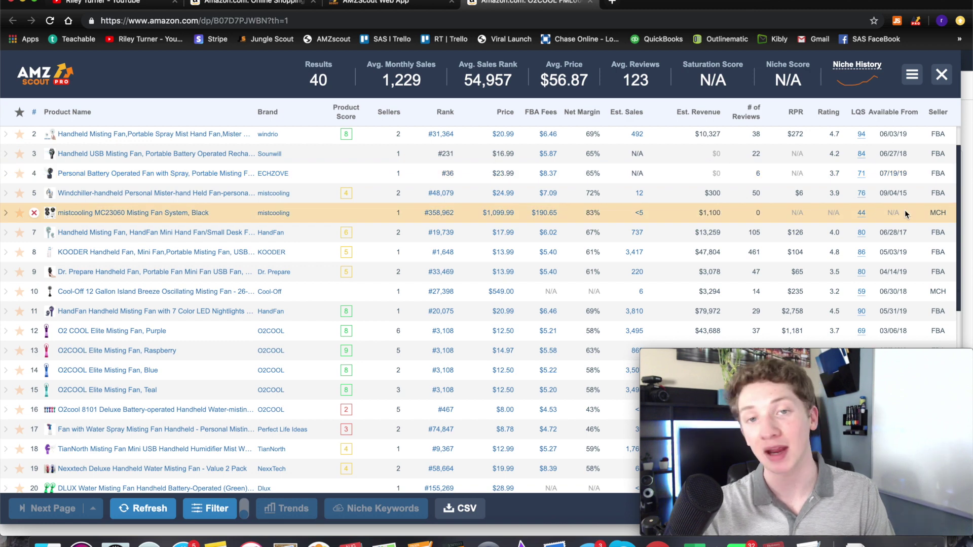